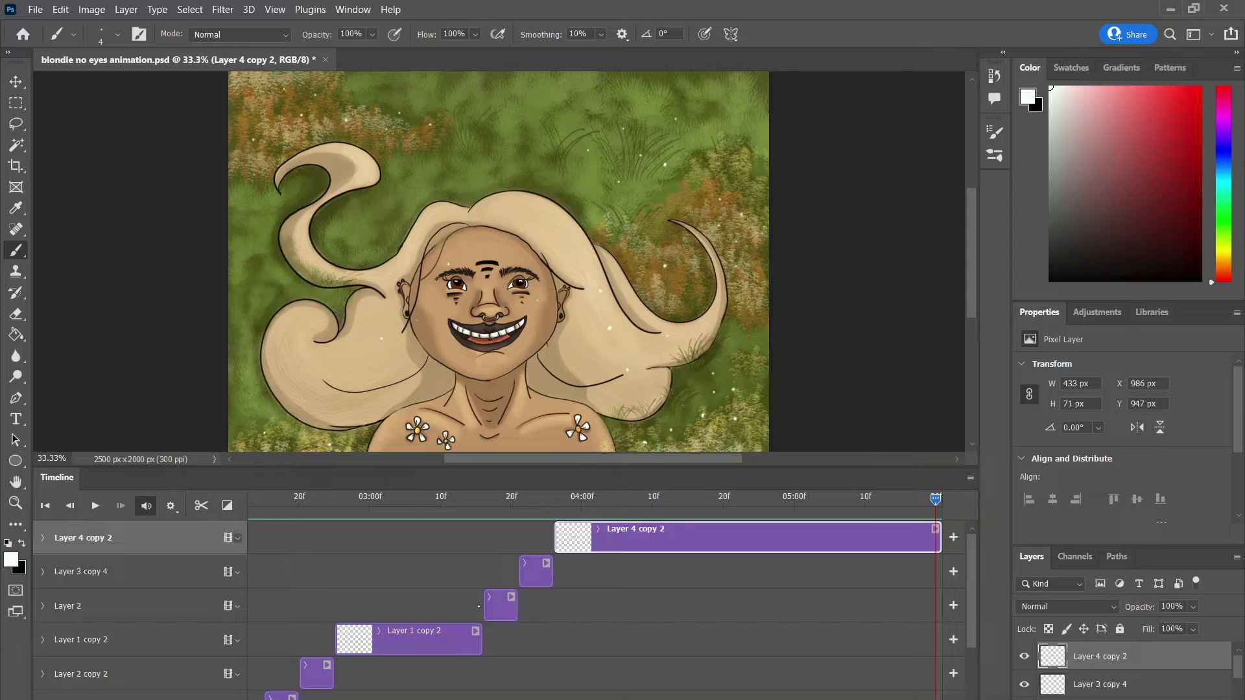
- Examine the eye frames in the clips of Layer 4 copy 2, Layer 3 copy 4, Layer 2 and Layer 1 copy 2
left_click_drag(936, 499, 541, 555)
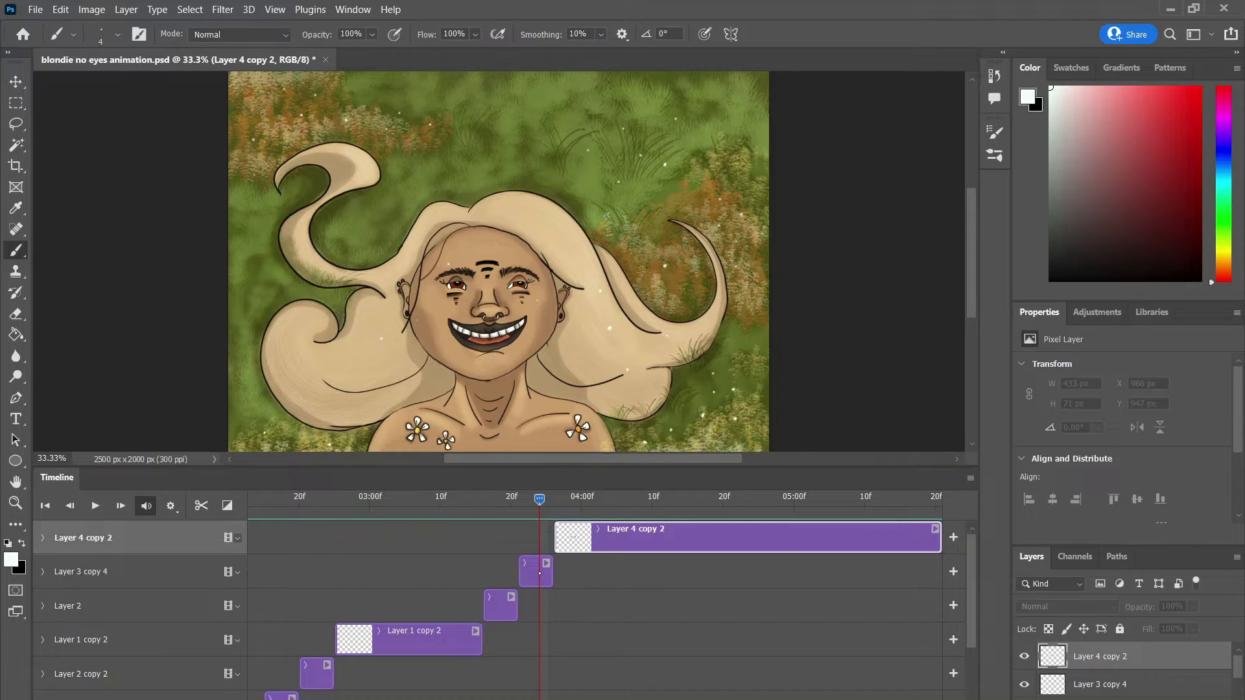
left_click(539, 573)
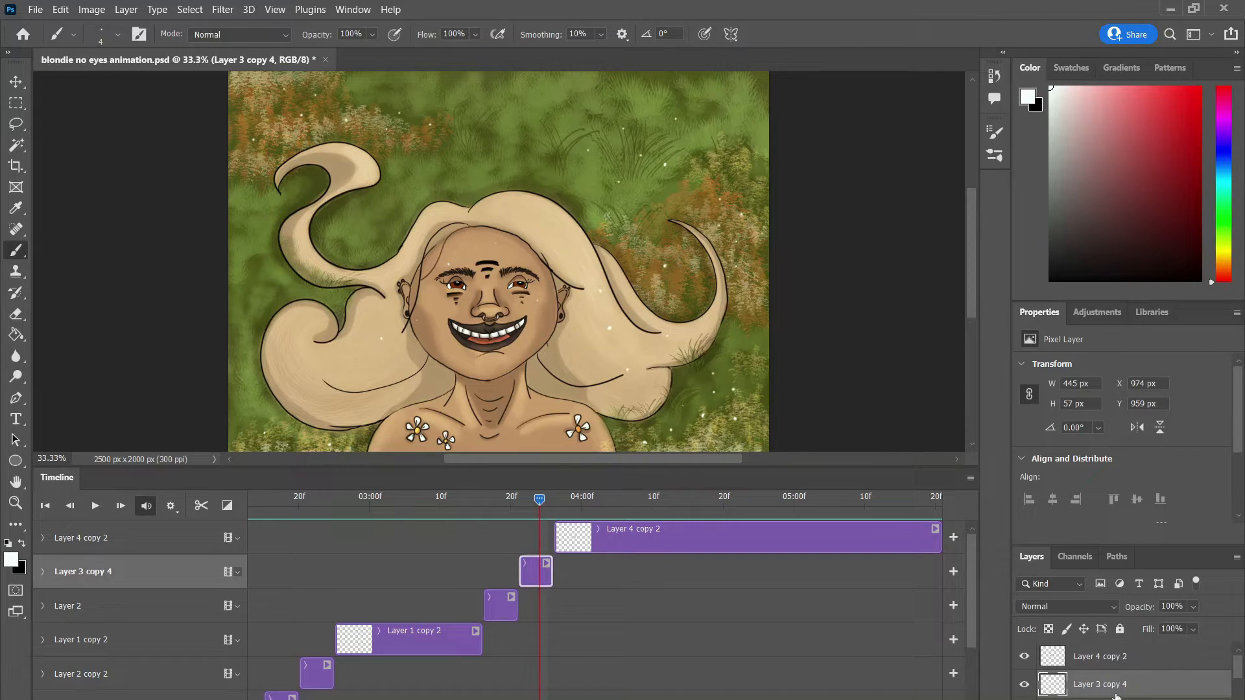
left_click(511, 608)
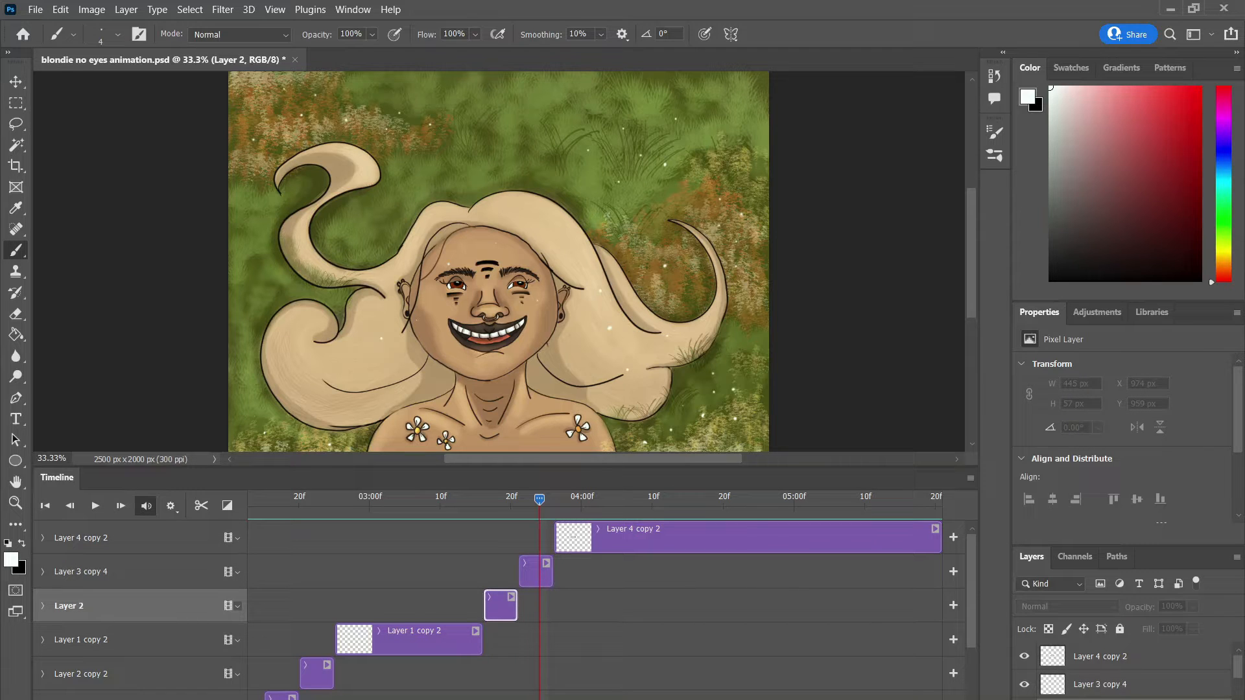
left_click(443, 644)
left_click_drag(539, 498, 333, 613)
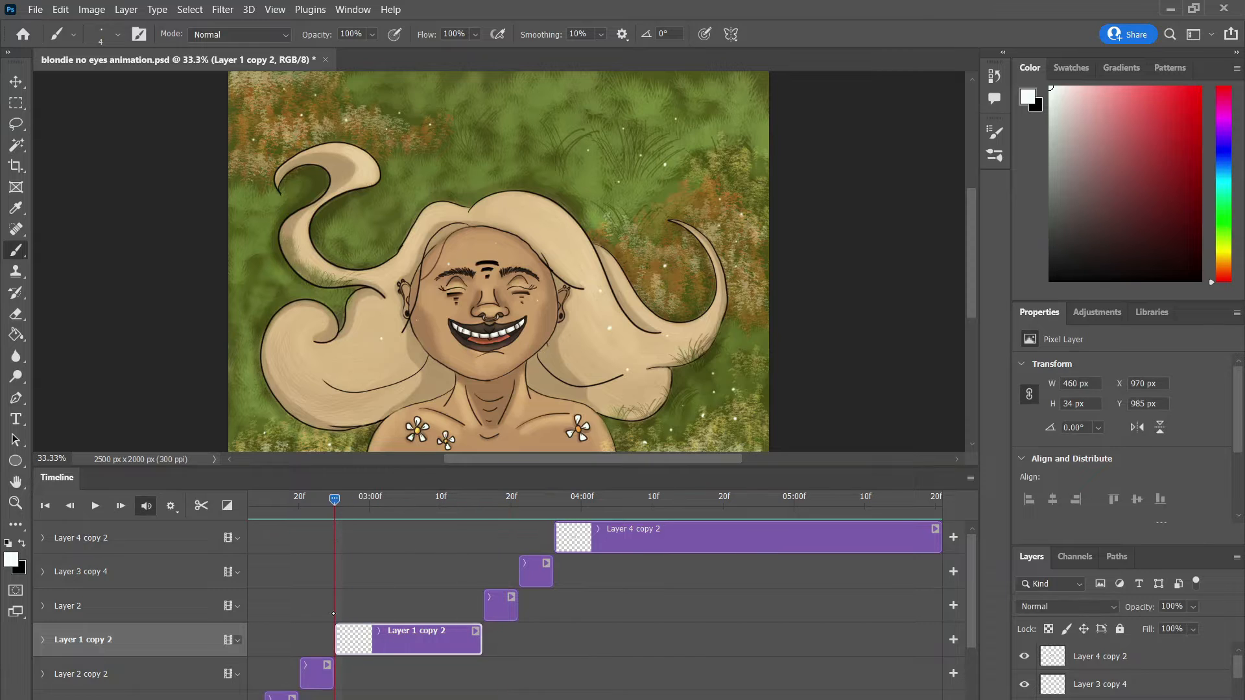
scroll(975, 618, "down", 10)
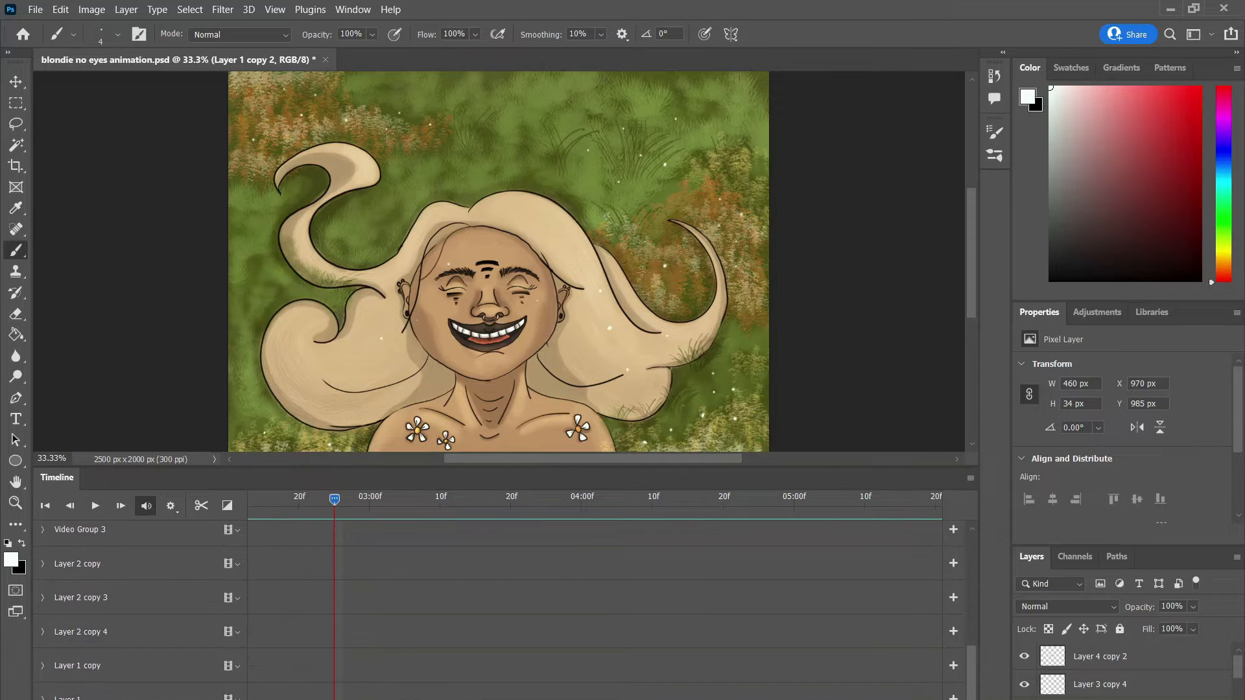
scroll(414, 528, "left", 8)
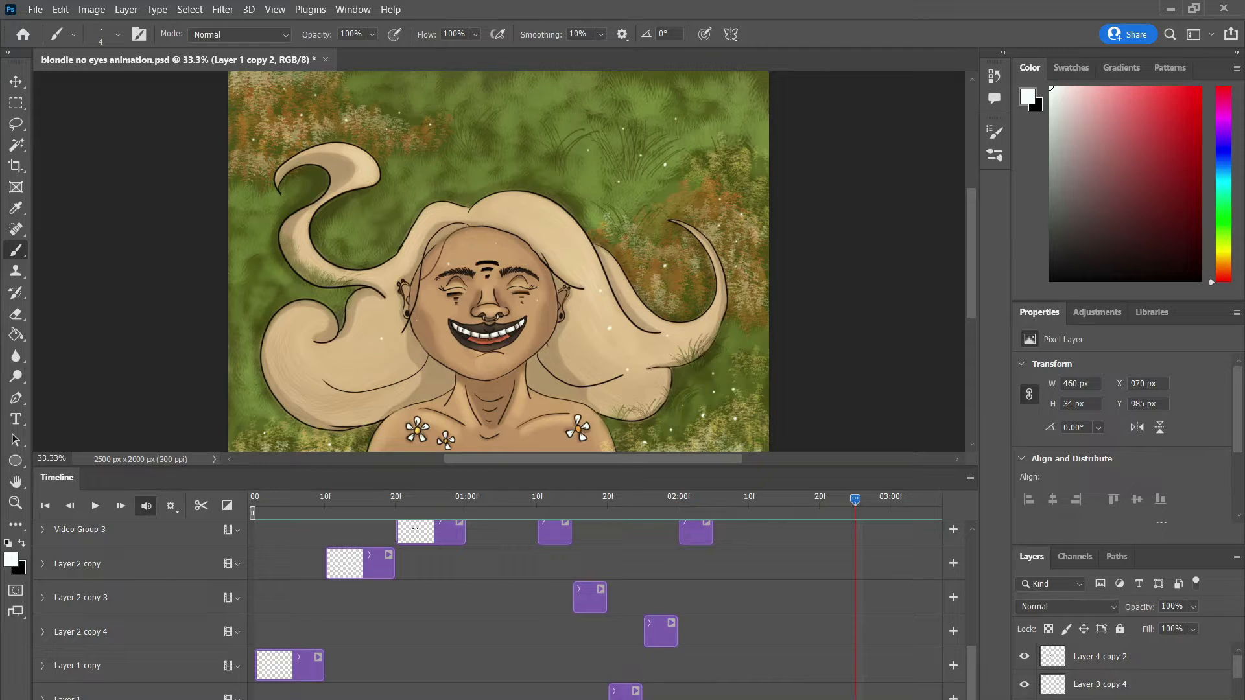
- Hide the eye layers Layer 4 copy 2, Layer 3 copy 4, Layer 2 and Layer 1 copy 2
left_click(1025, 656)
left_click(1024, 684)
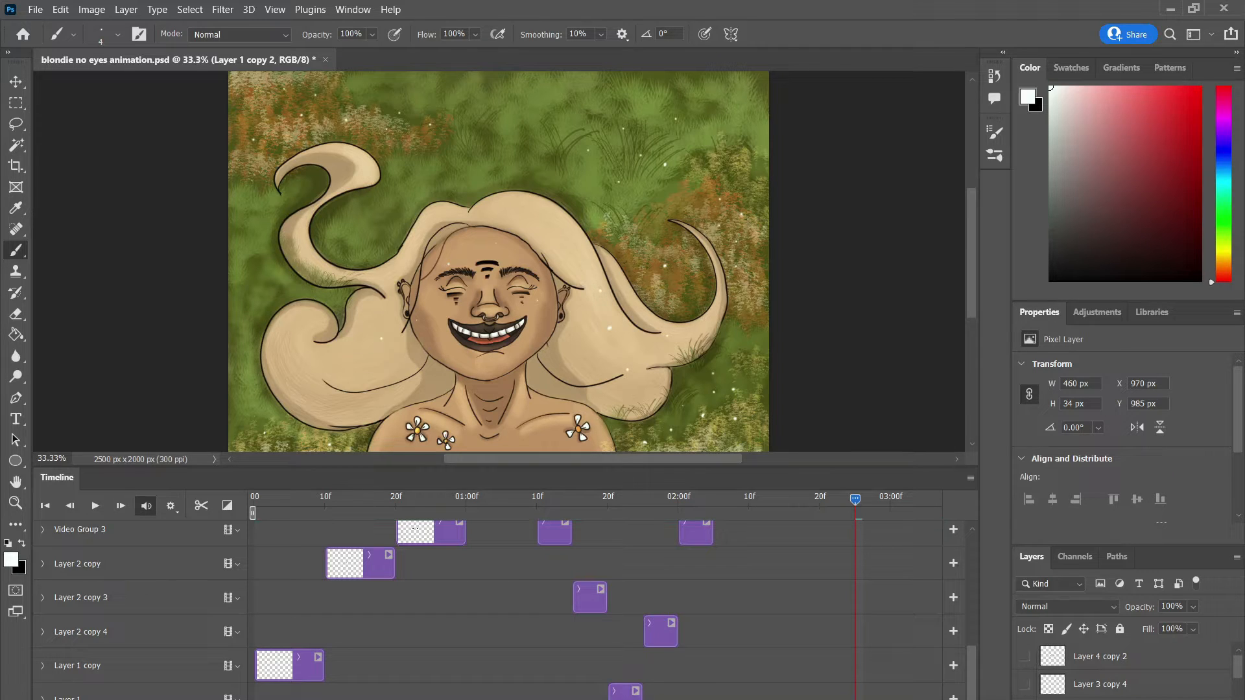
scroll(1128, 674, "down", 5)
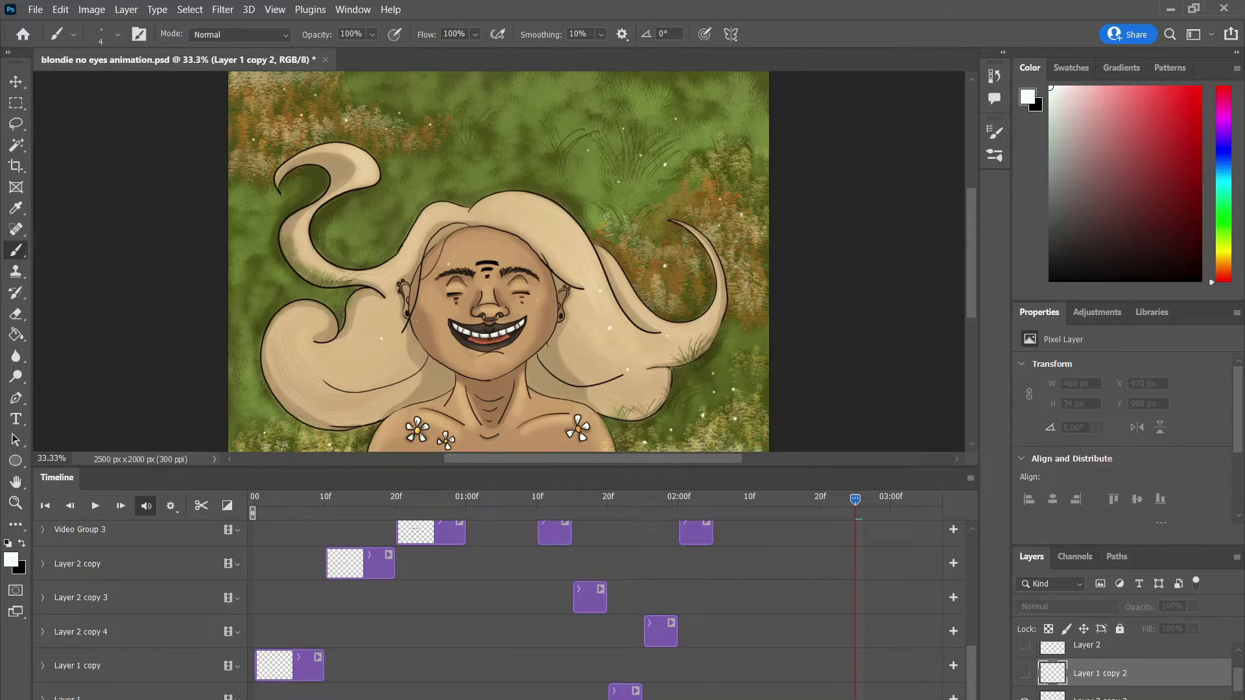
- Scrub through the earlier eye clips back to the start of the timeline and play the blink animation through once
scroll(596, 610, "right", 5)
scroll(595, 610, "left", 5)
left_click_drag(856, 499, 367, 499)
left_click_drag(357, 547, 512, 570)
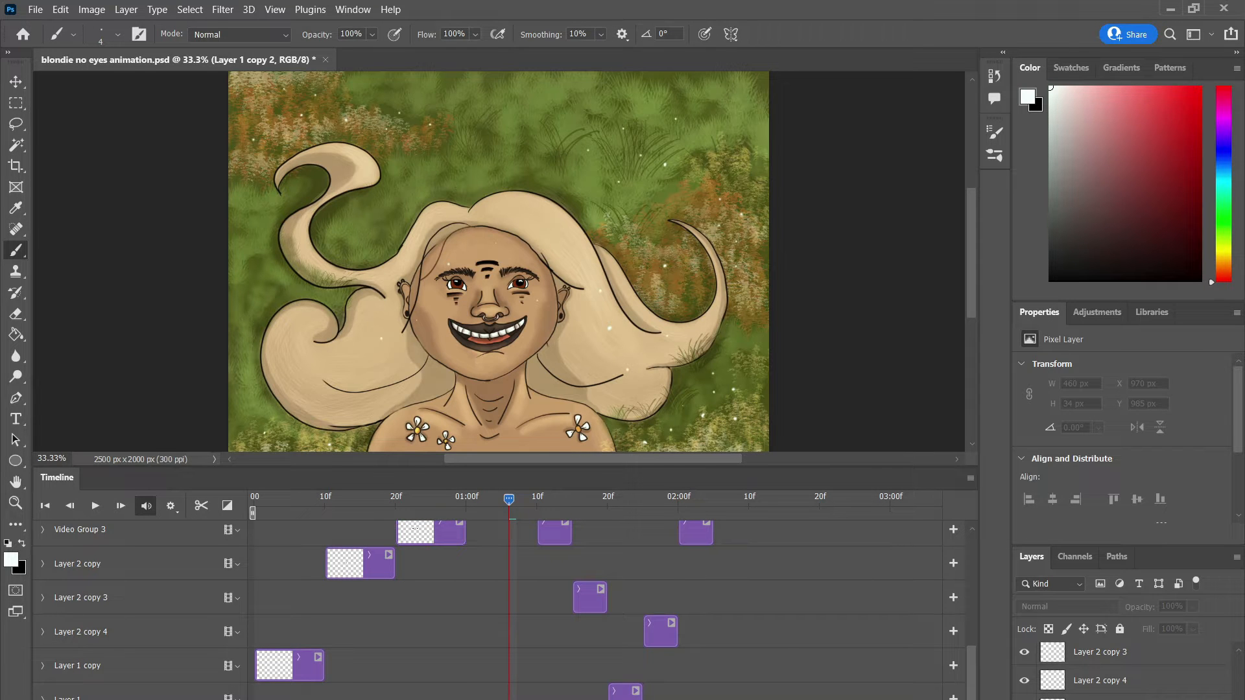
mouse_move(973, 660)
left_mouse_down()
mouse_move(977, 548)
mouse_move(984, 645)
left_mouse_up()
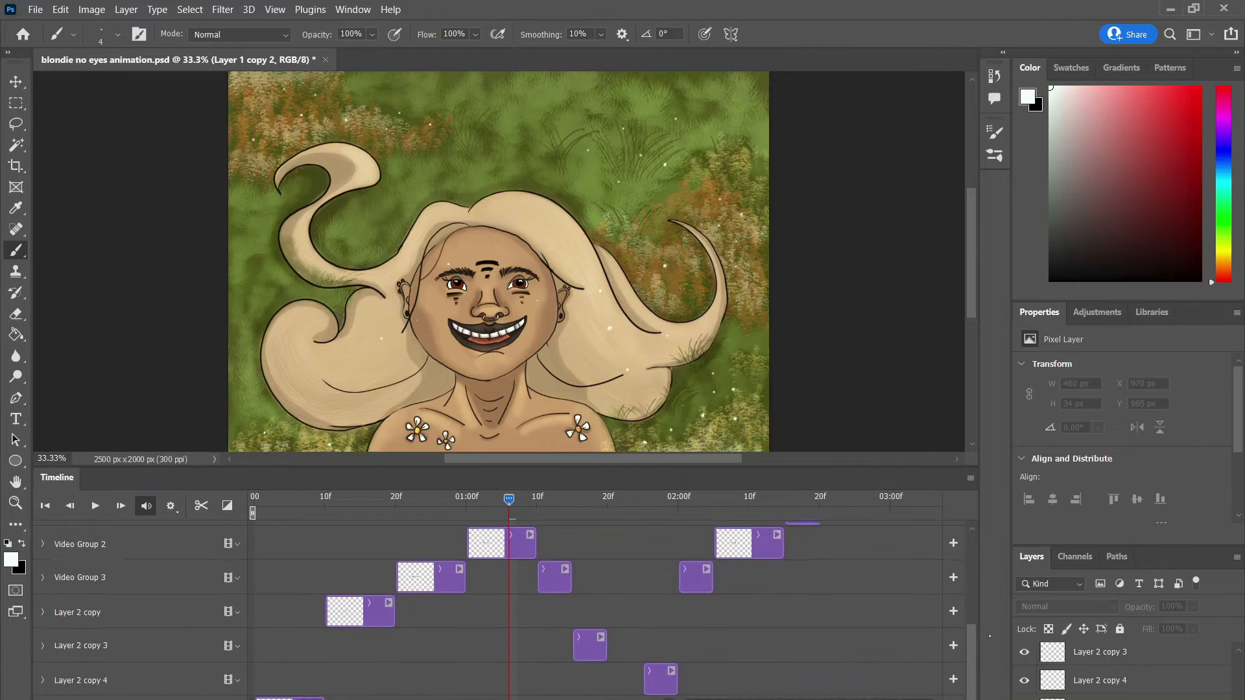
left_click_drag(509, 499, 438, 562)
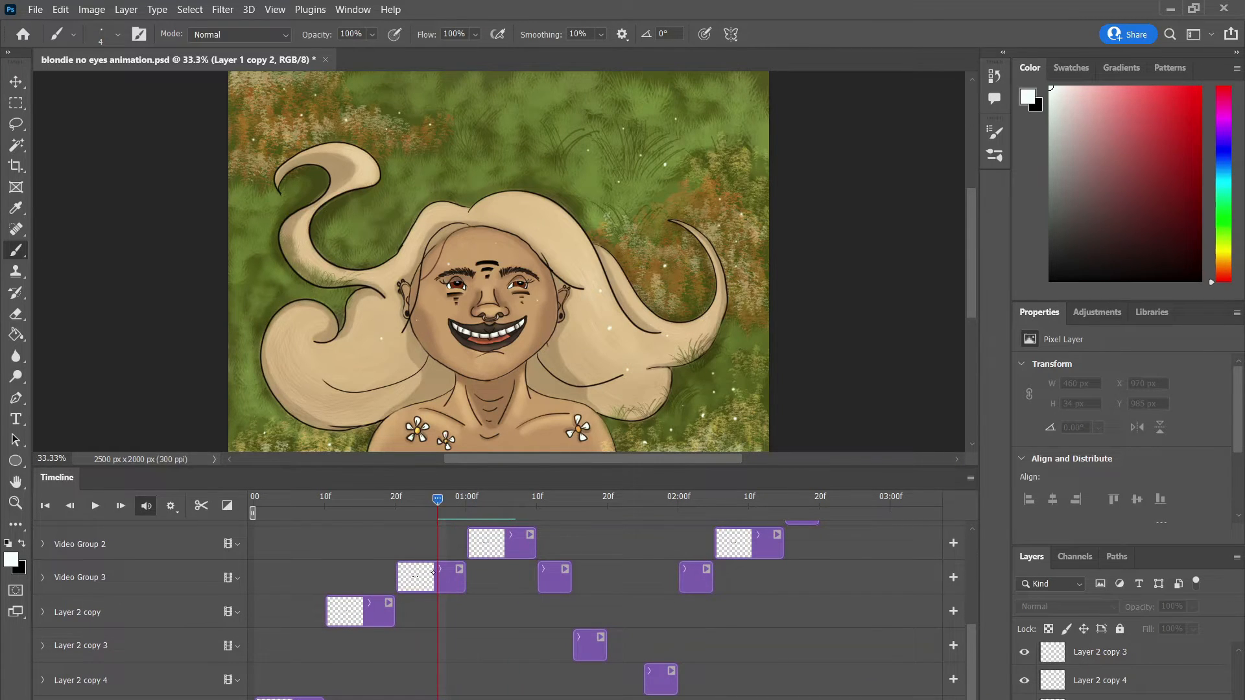
left_click_drag(384, 604, 253, 636)
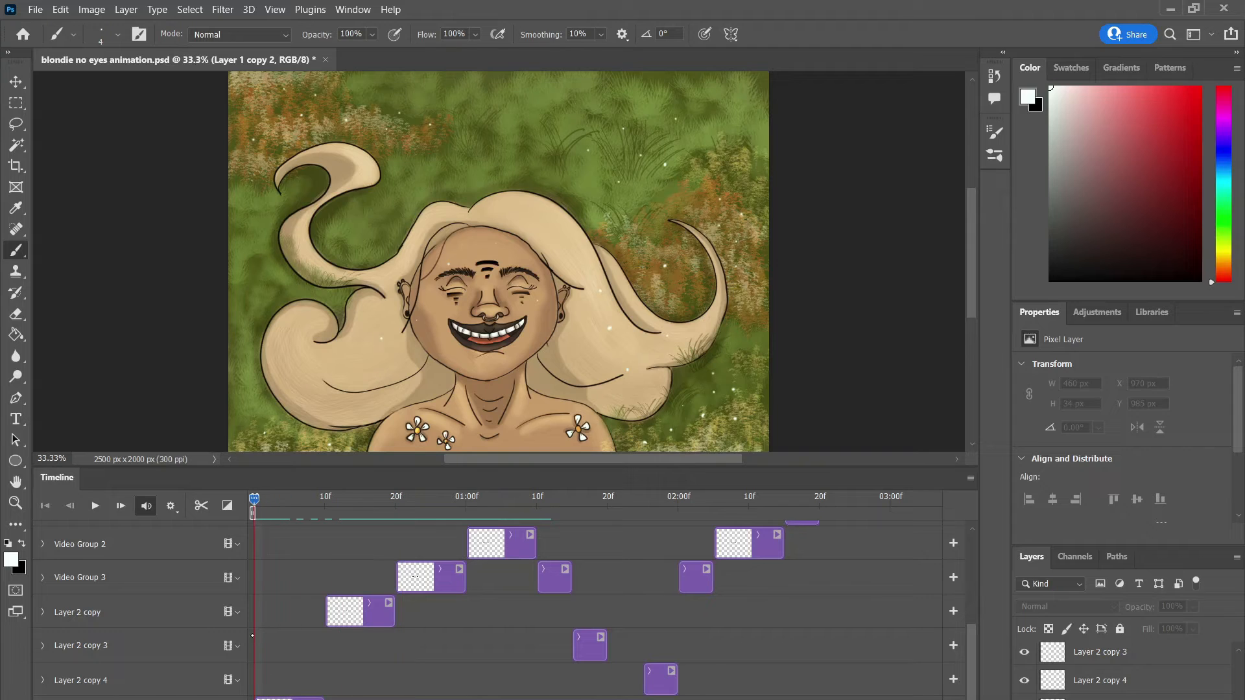
left_click(97, 506)
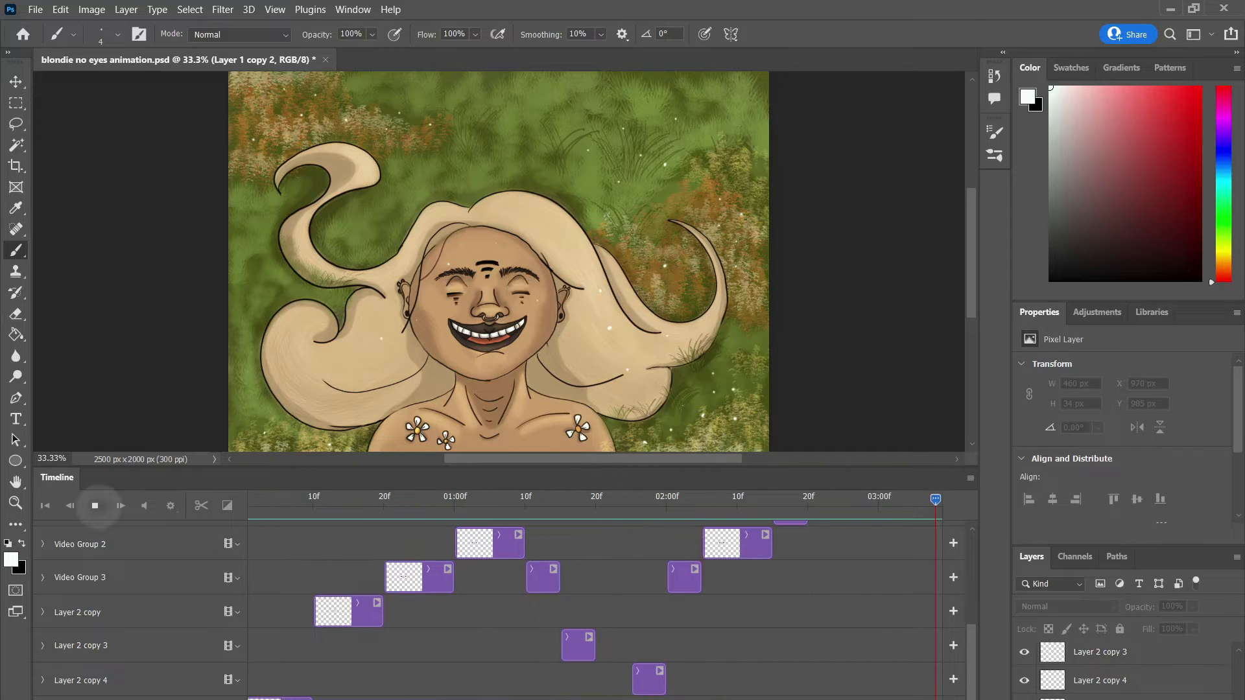
key("space")
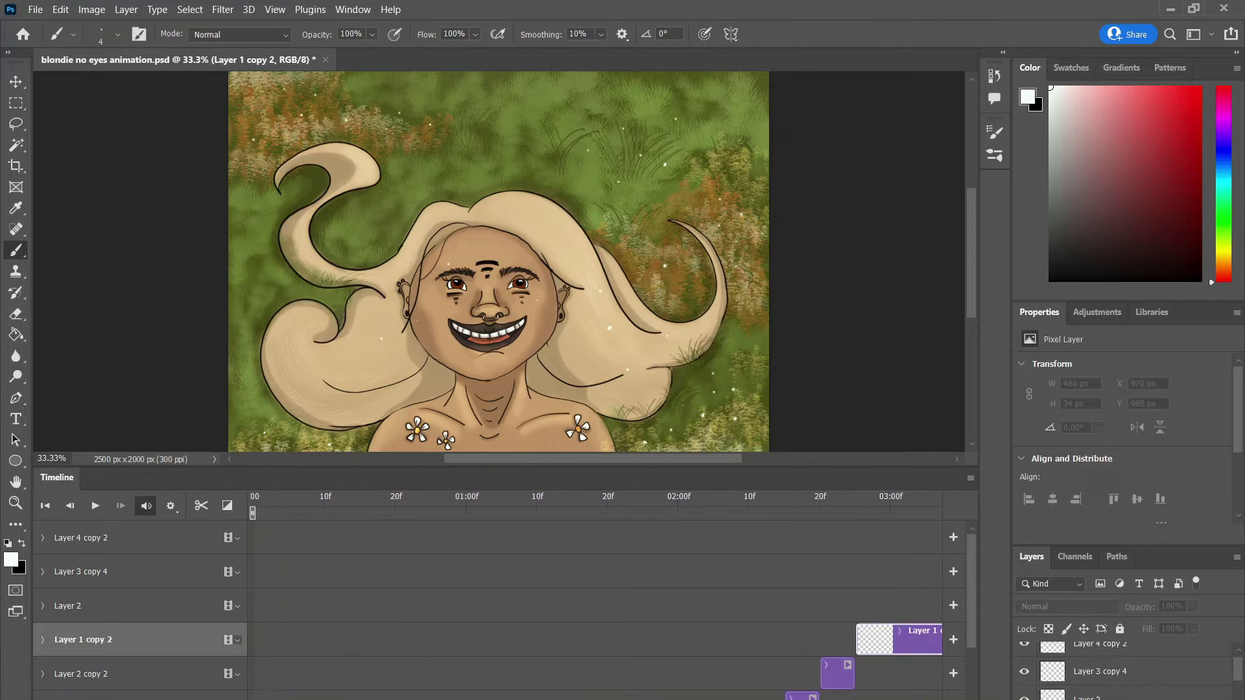
- Render all frames of the animation to blondie no eyes animation.mp4 in H.264, High Quality, at document size and 30 fps
left_click(36, 10)
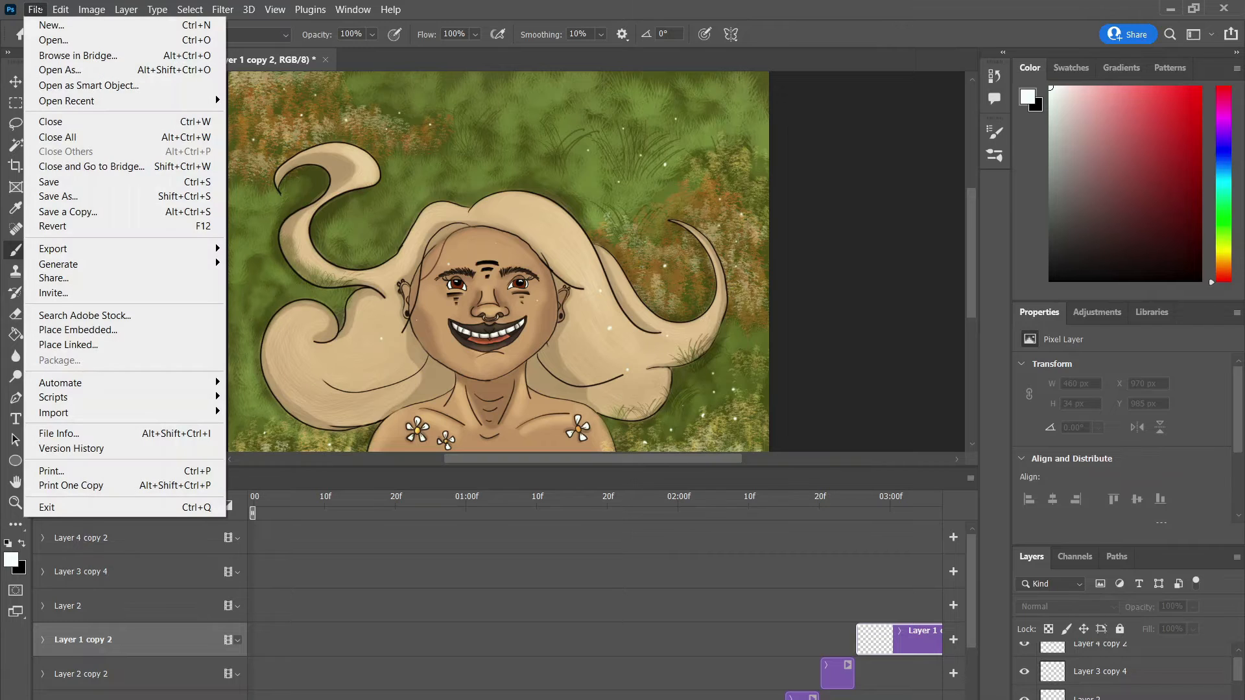
mouse_move(155, 249)
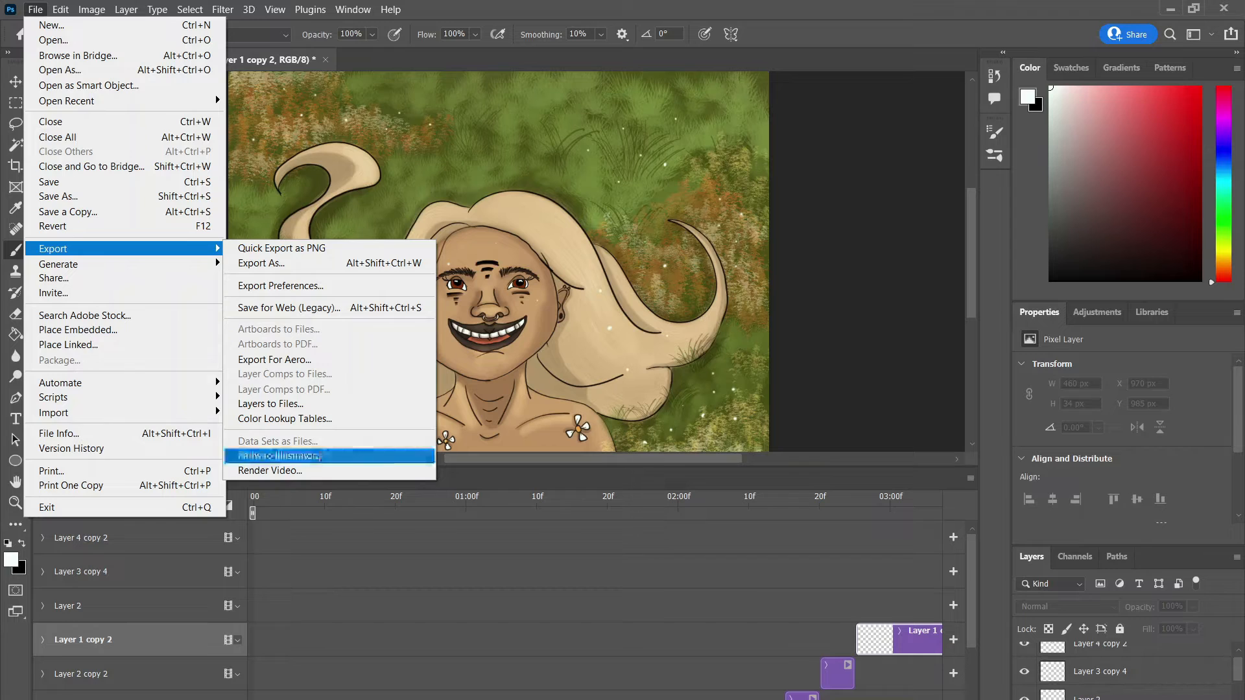
left_click(302, 471)
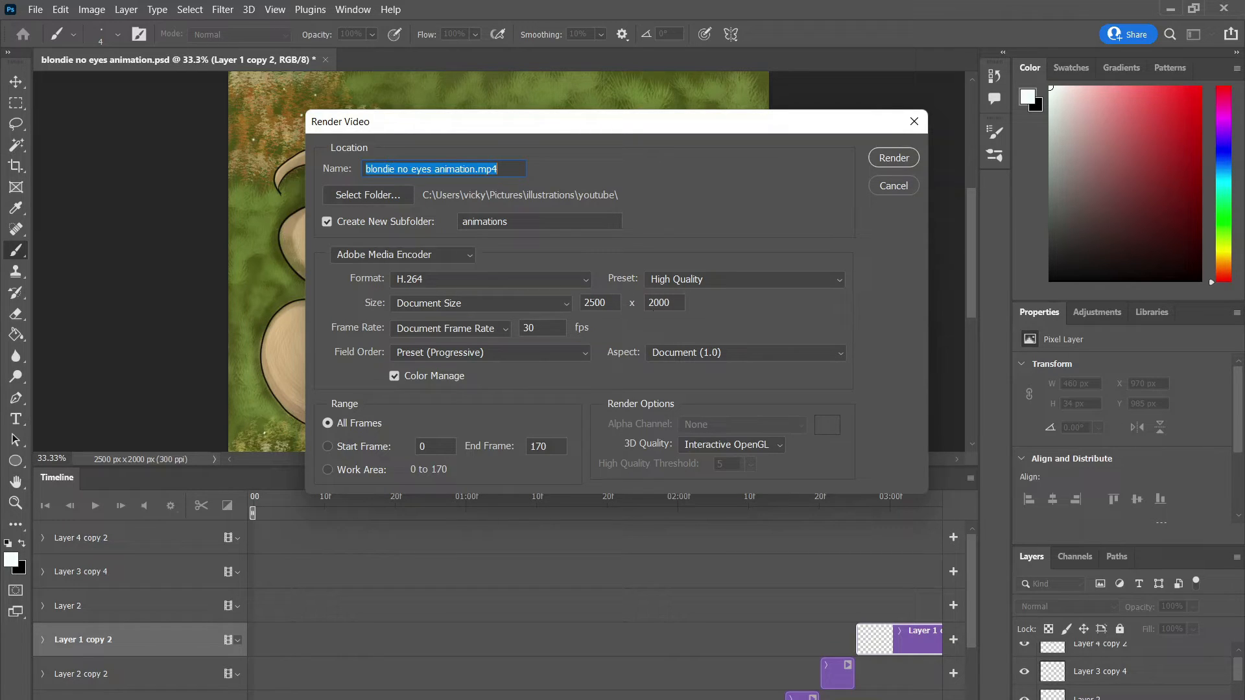
left_click(560, 302)
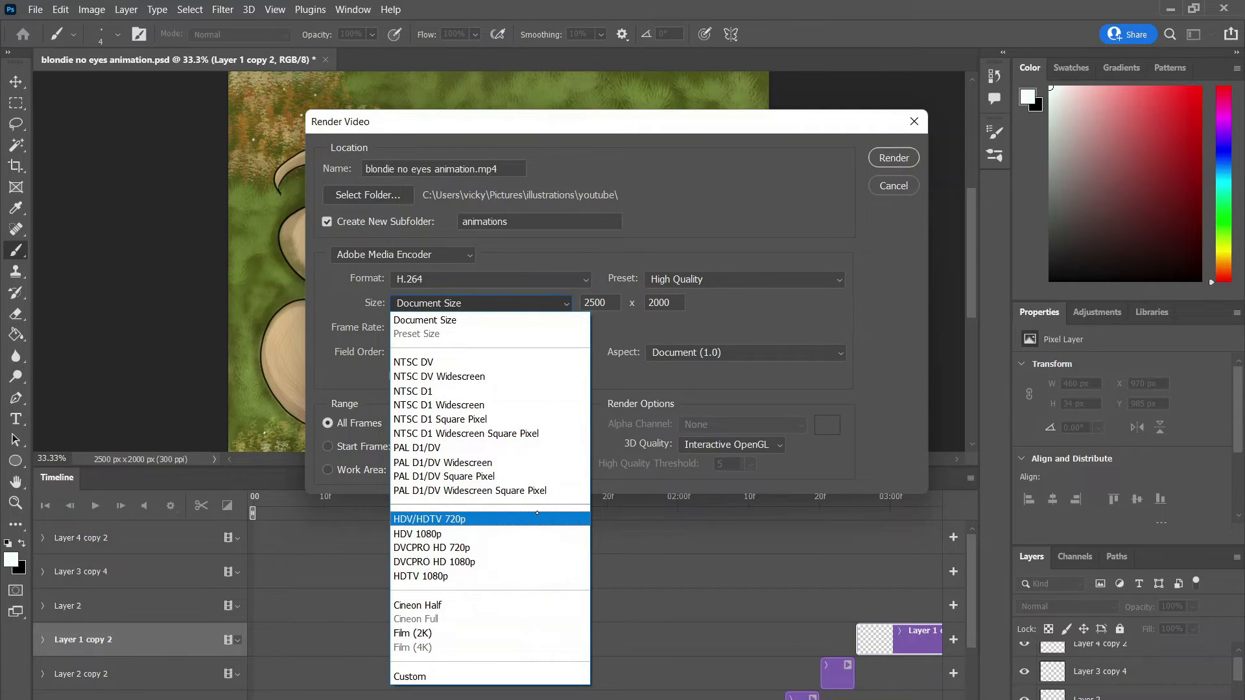
left_click(568, 250)
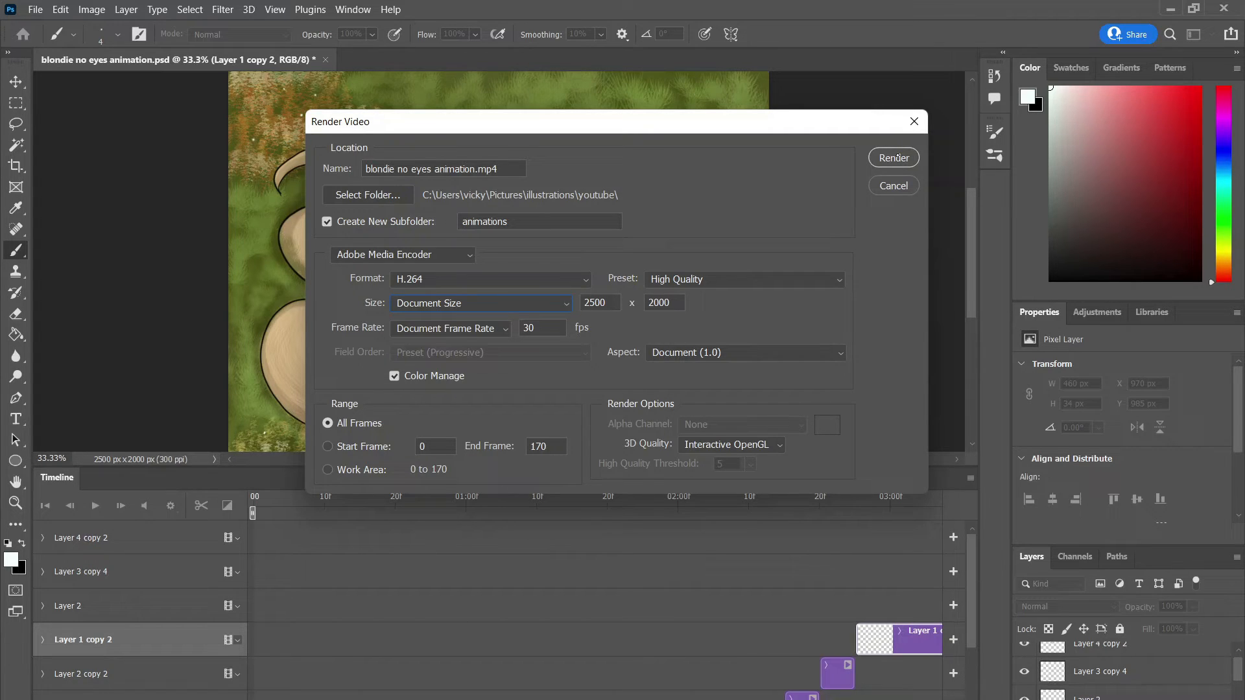
left_click(882, 155)
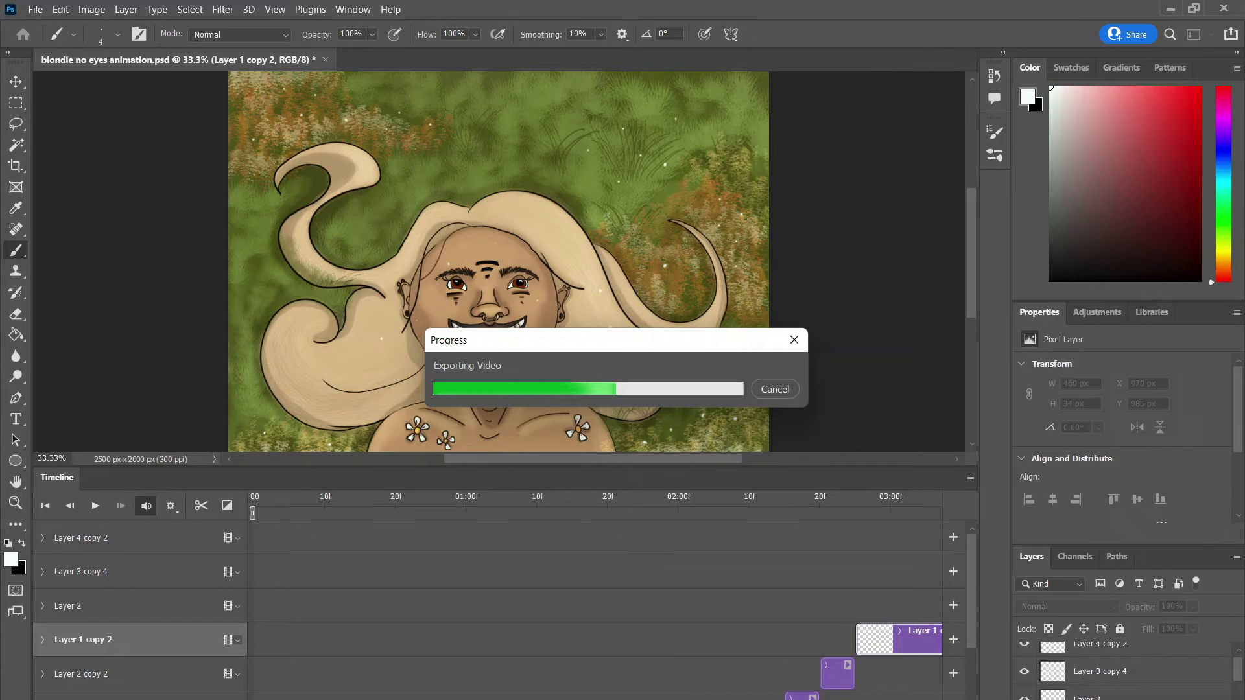
- Create a new 2500 x 1000 px document at 300 ppi with a white background
left_click(36, 9)
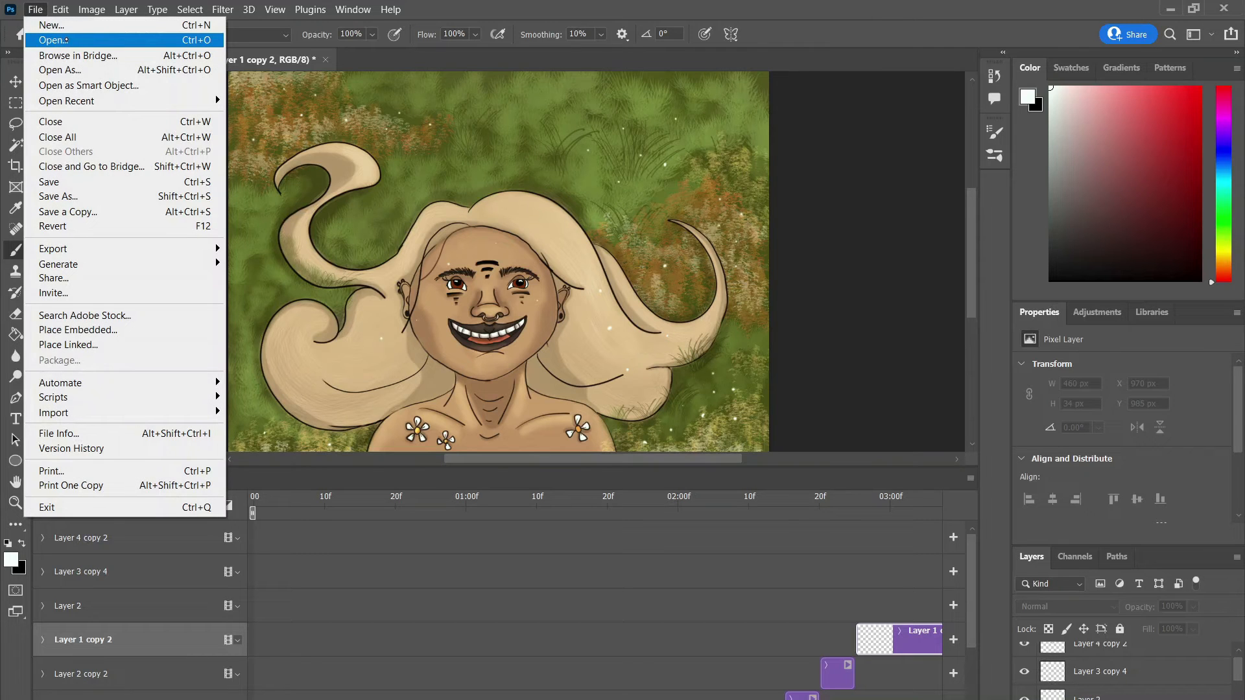
left_click(52, 25)
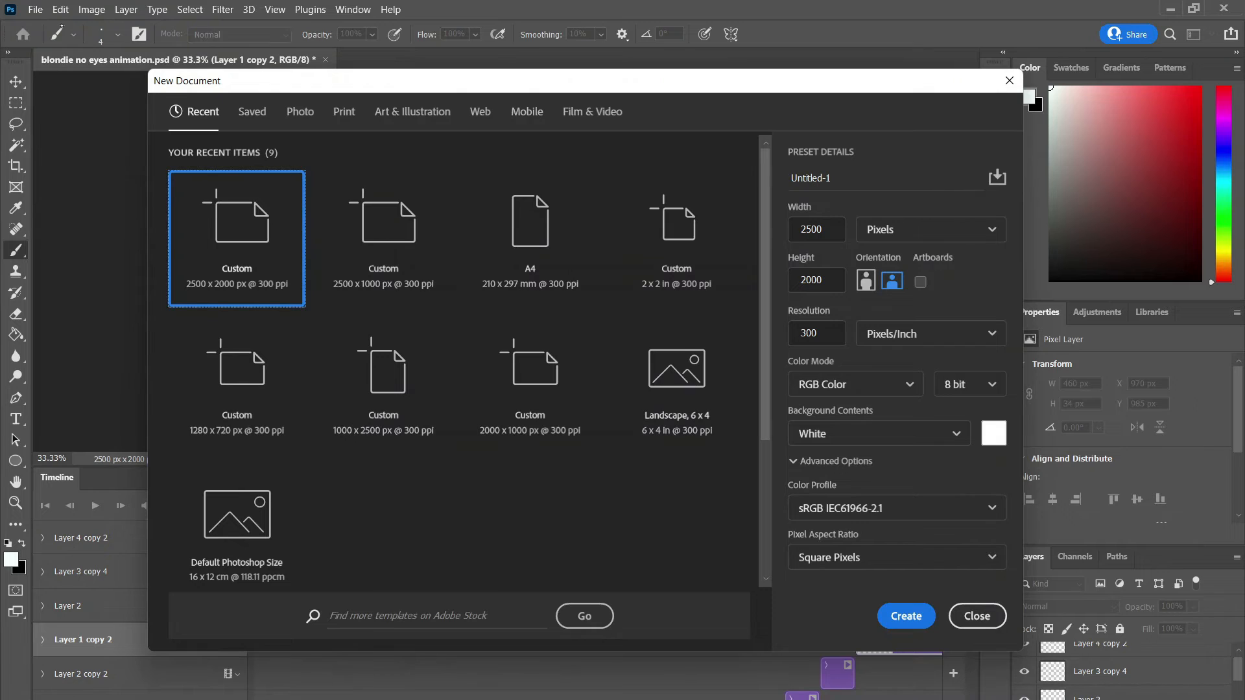
left_click(383, 238)
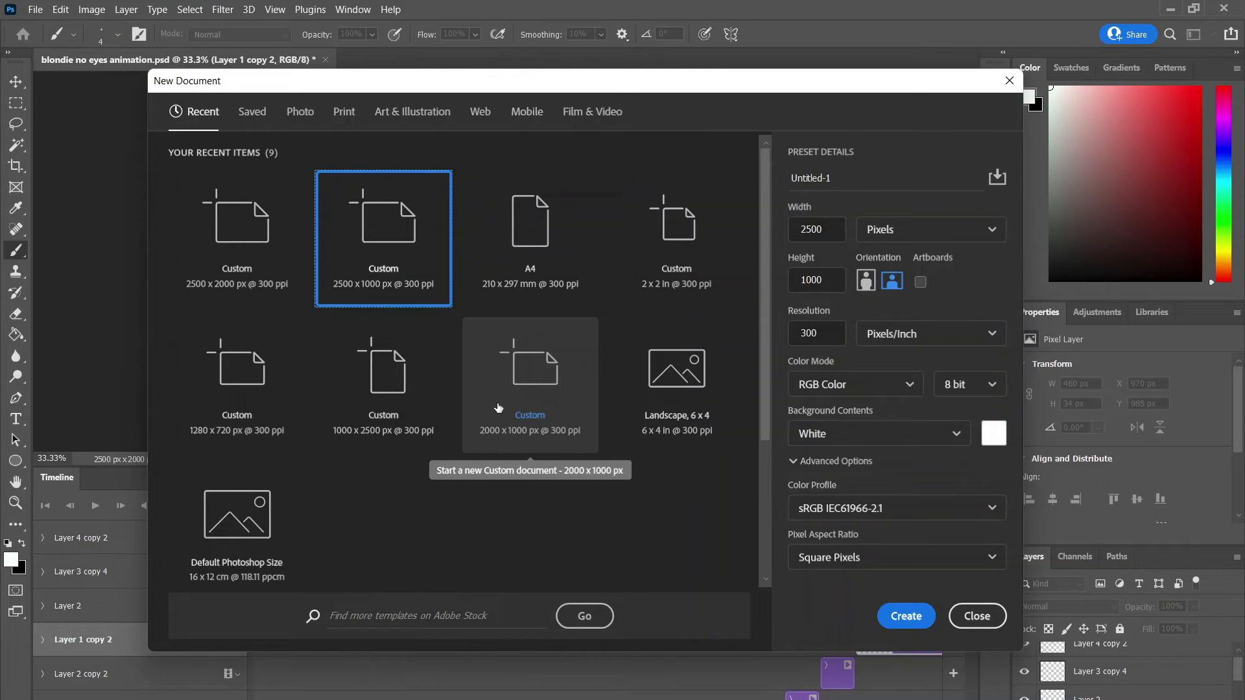
left_click(906, 615)
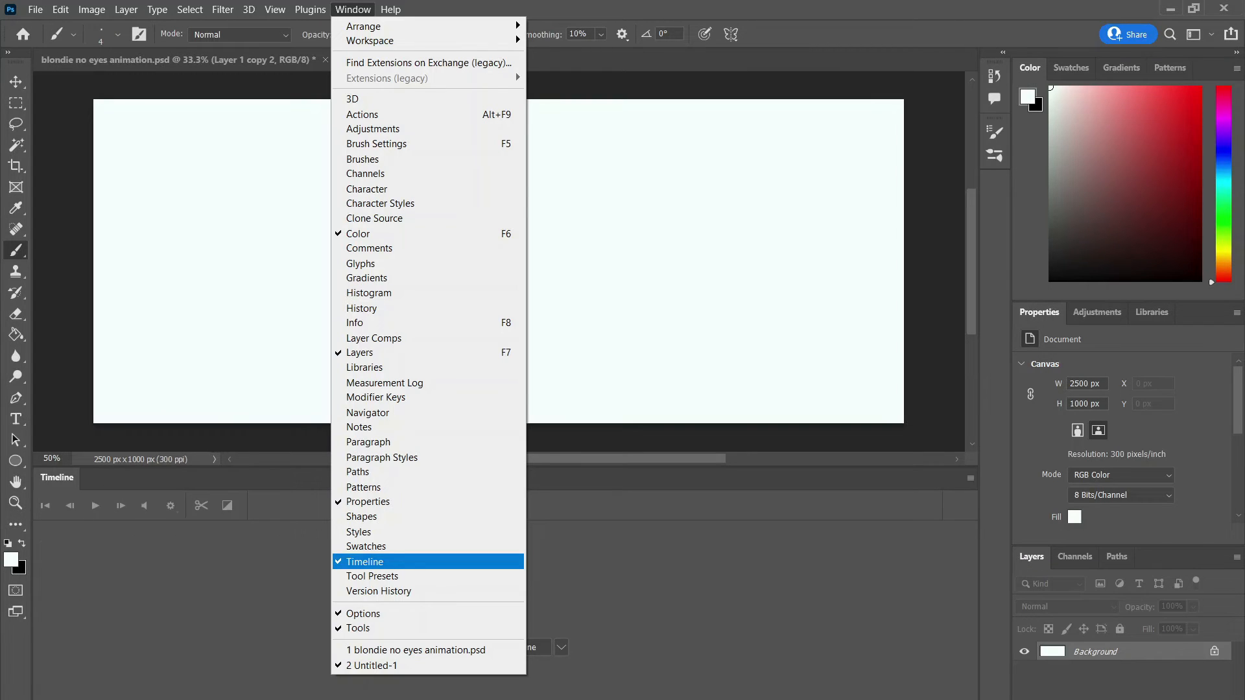
- Hide and reshow the Timeline, and create a video timeline for the new document
left_click(392, 561)
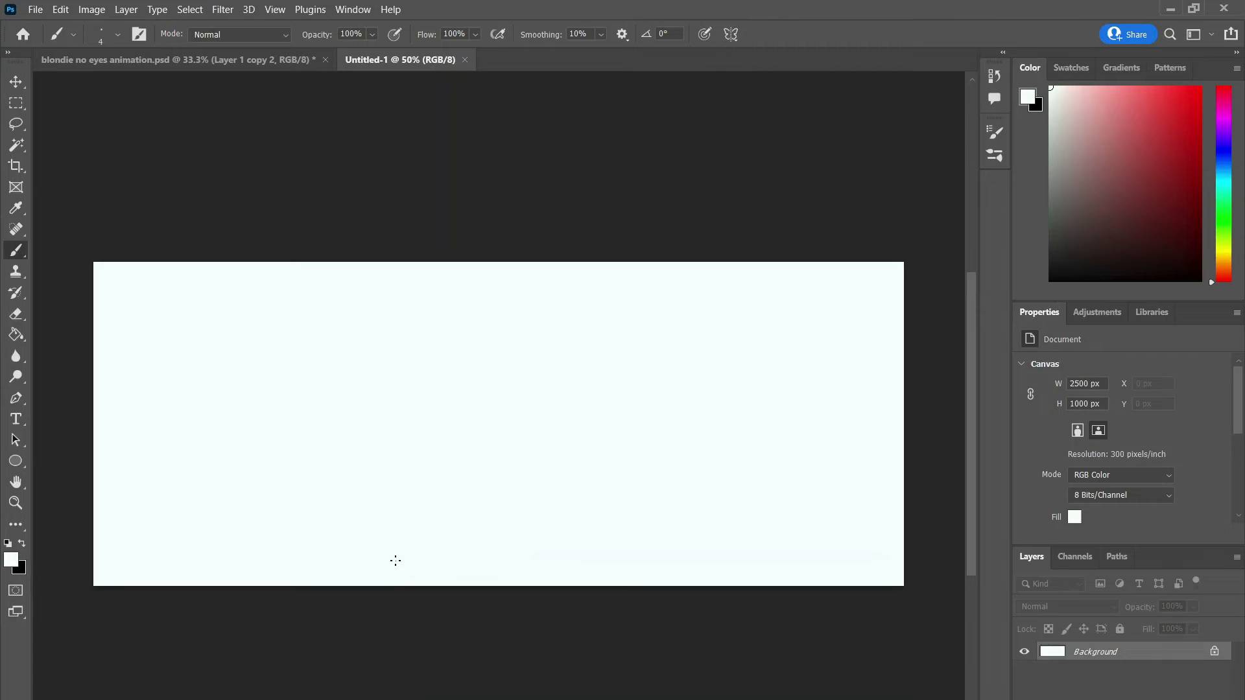
left_click(353, 9)
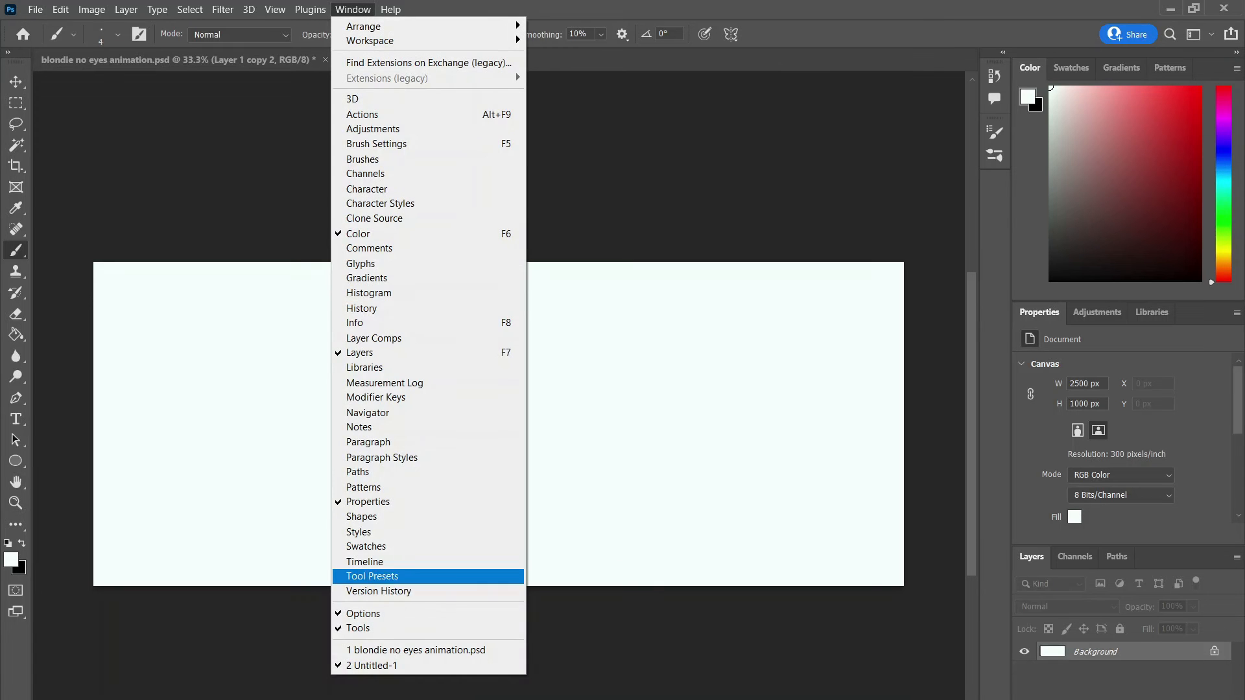
left_click(391, 562)
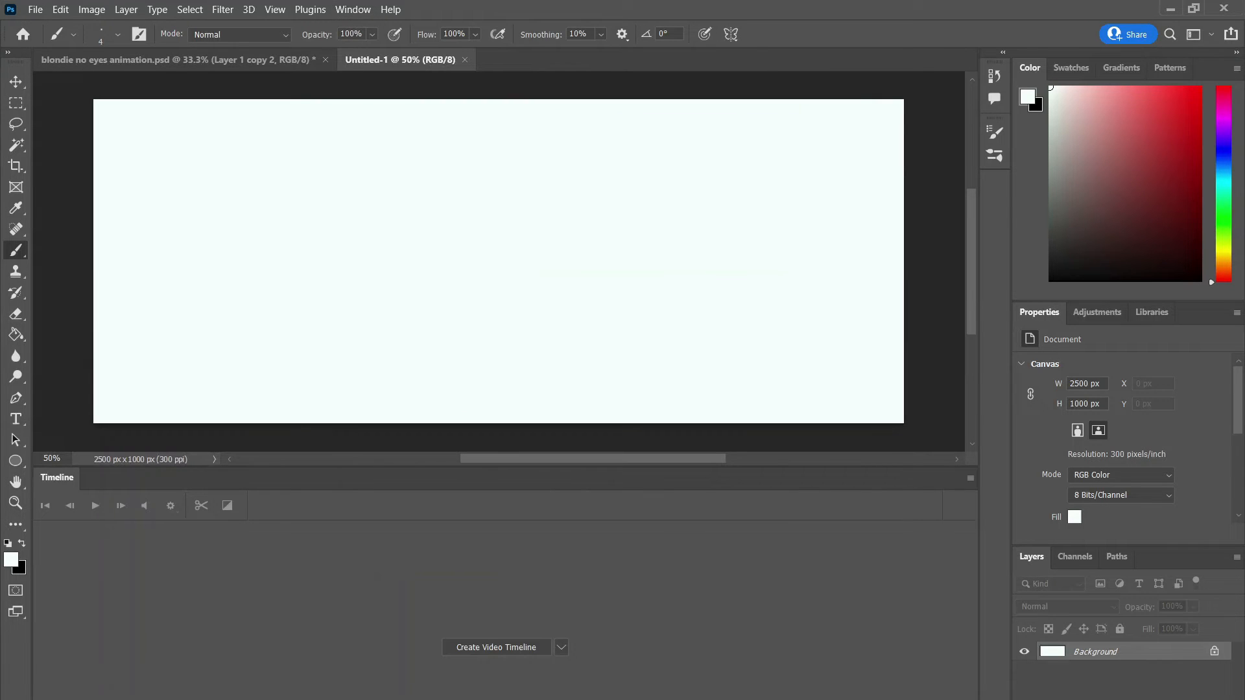
left_click(561, 647)
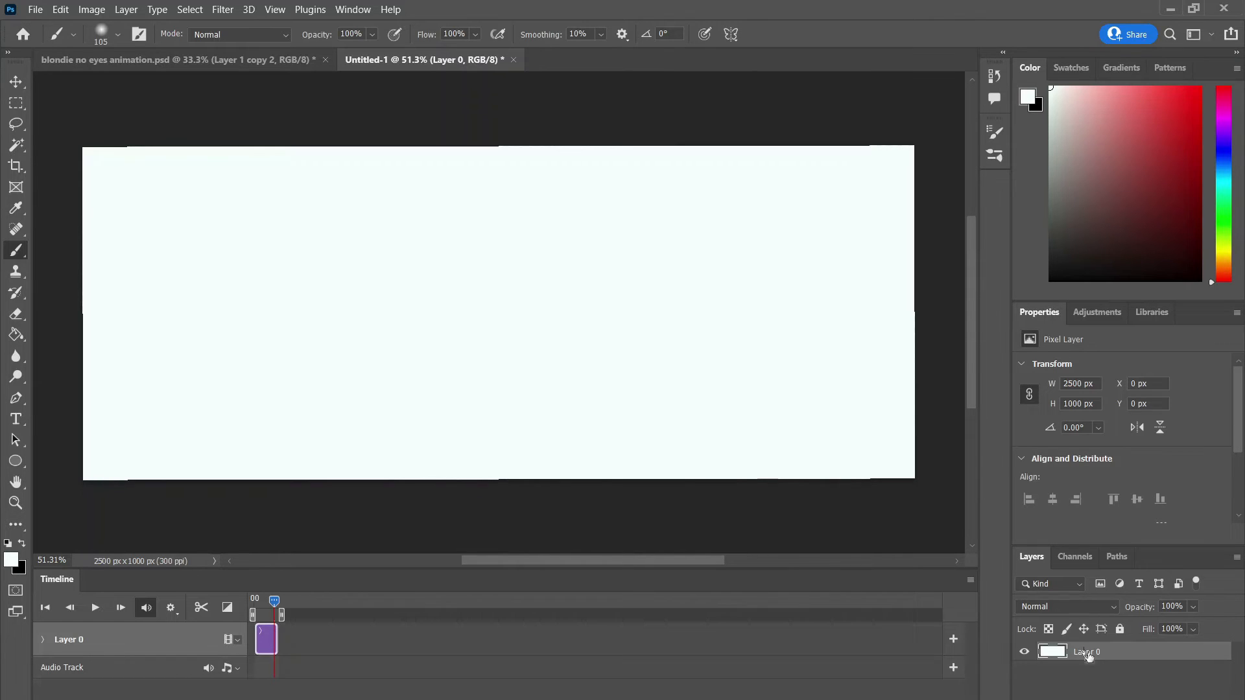
- Add an empty layer above Layer 0 and extend the Layer 0 clip to about two minutes
key("ctrl+alt+shift+n")
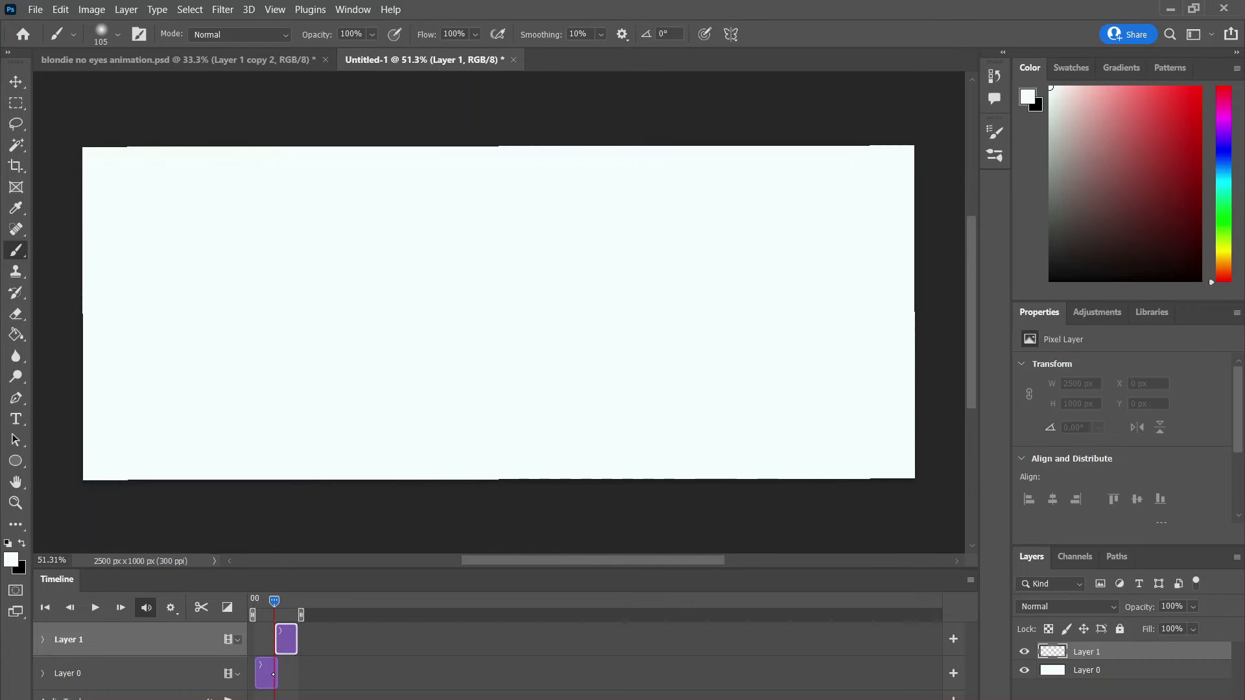
left_click_drag(277, 673, 836, 677)
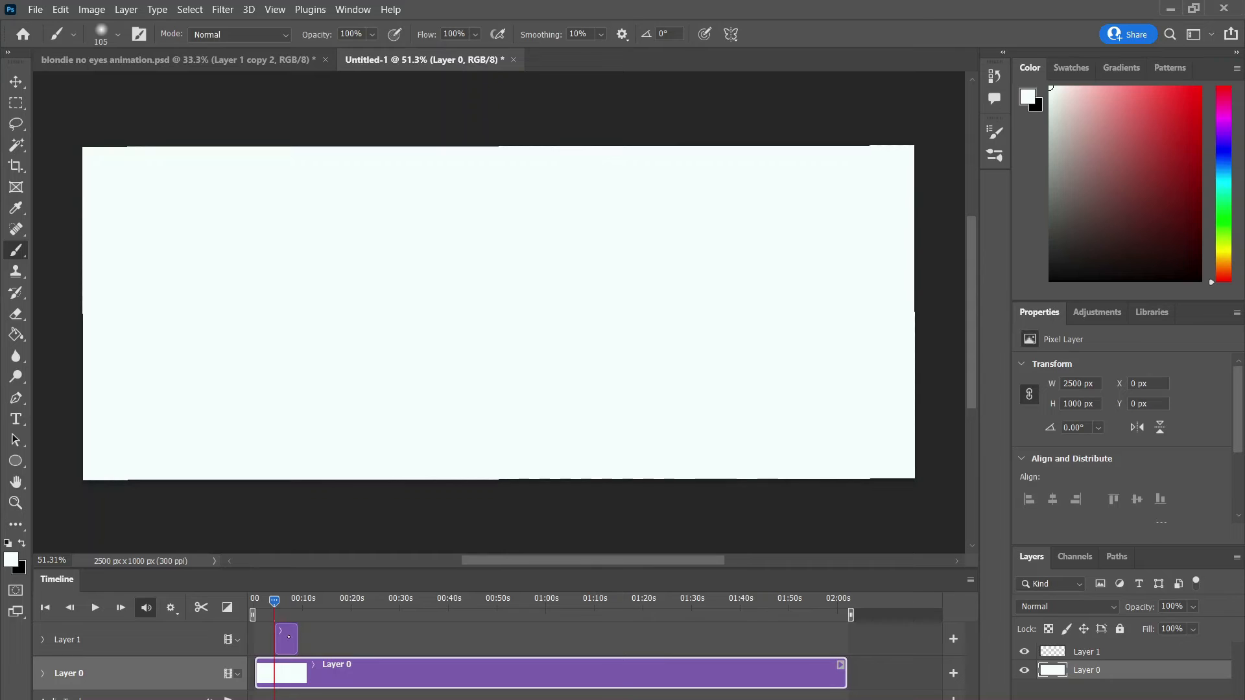
- Draw a black double-outlined circle about 343 x 328 px near the canvas centre on Layer 1 with a 37 px soft round brush
left_click_drag(275, 603, 277, 604)
left_click(1092, 658)
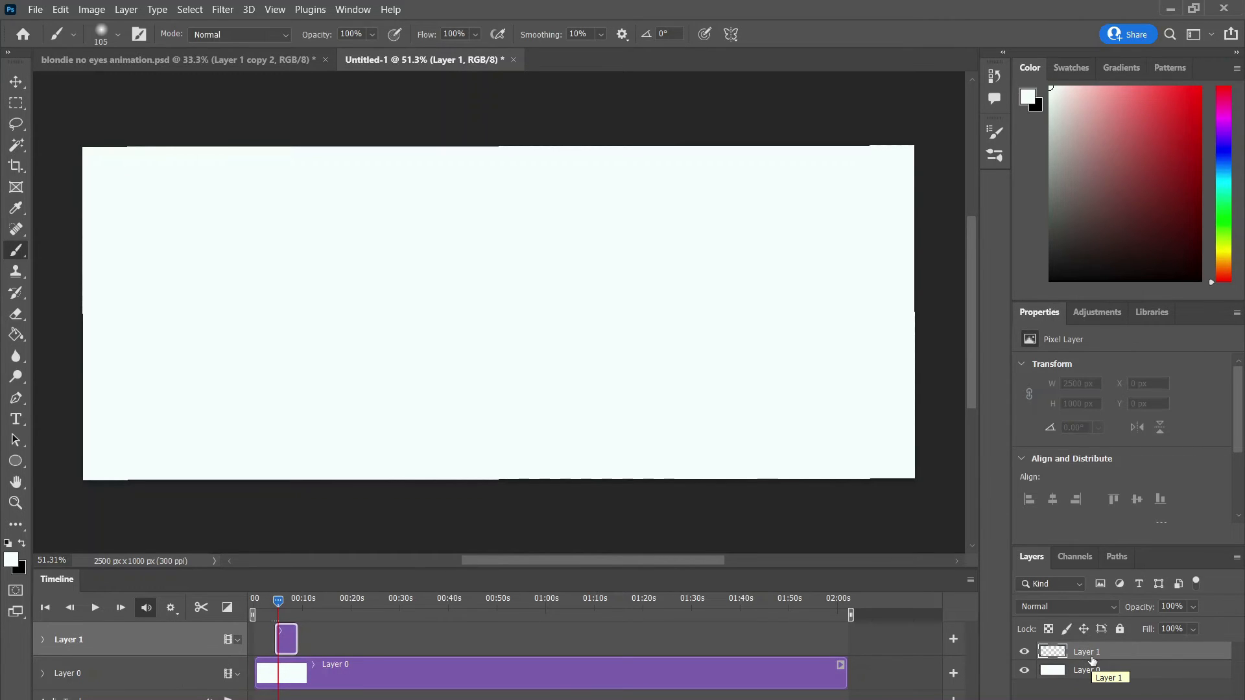
left_click(22, 543)
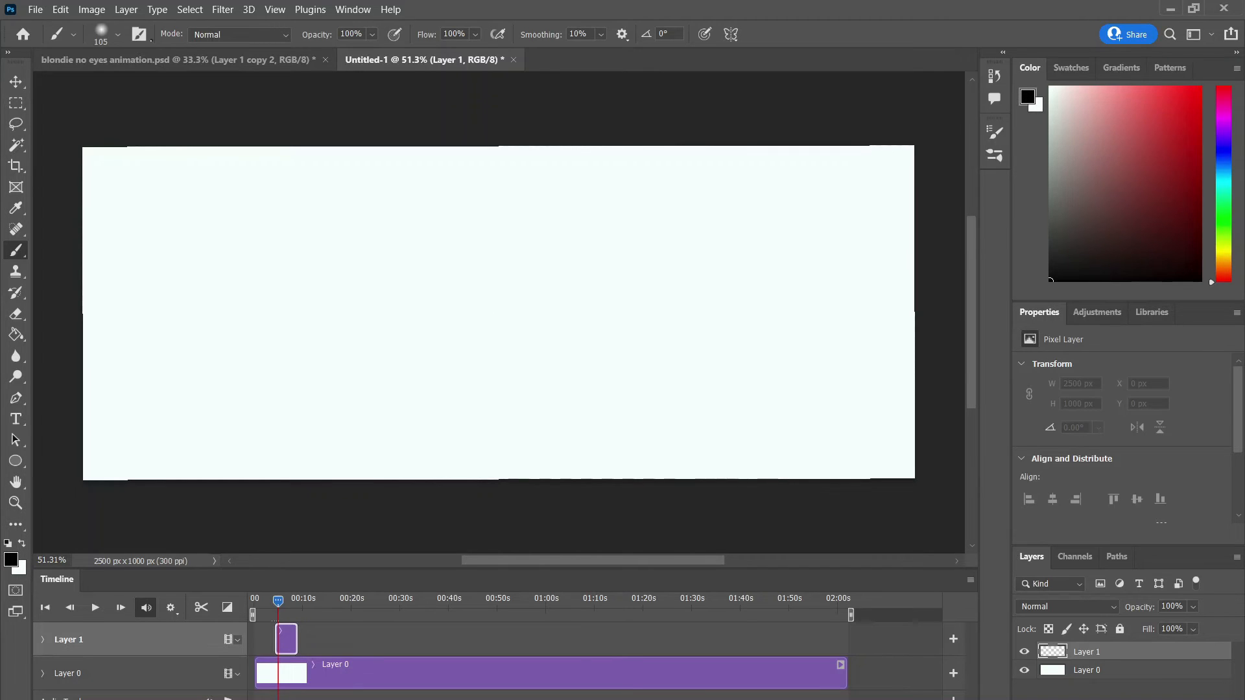
left_click(119, 34)
left_click_drag(143, 84, 111, 79)
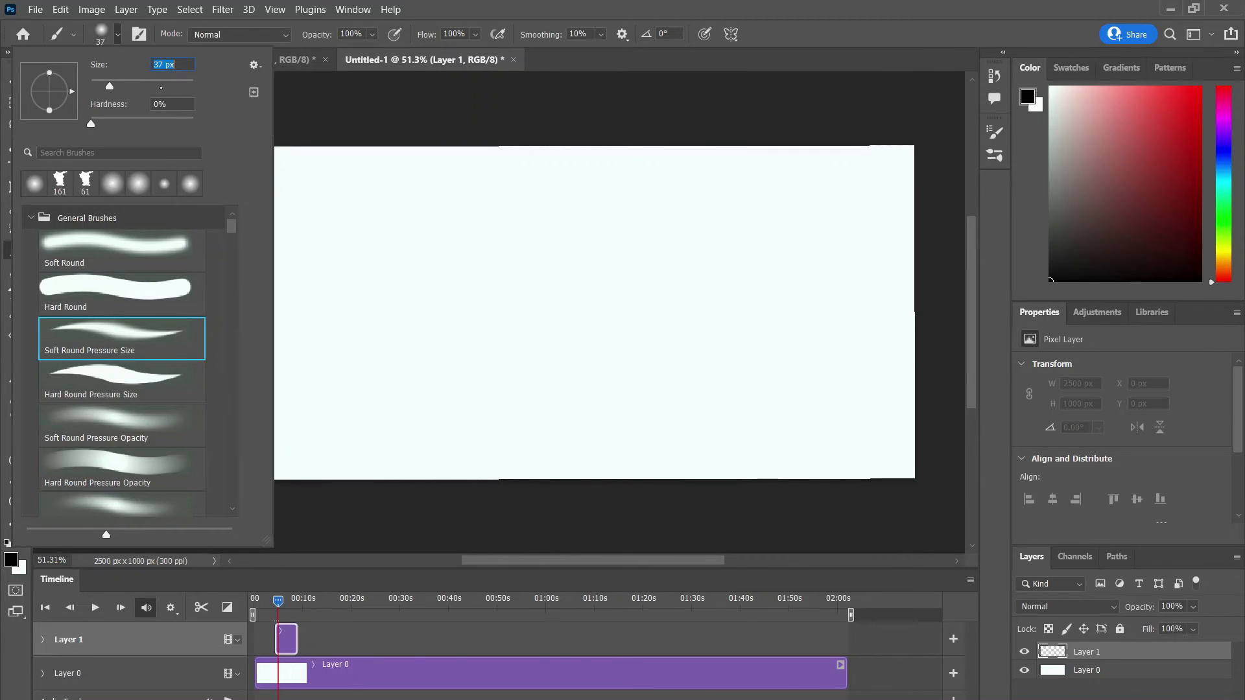
mouse_move(480, 277)
left_mouse_down()
mouse_move(446, 338)
mouse_move(527, 306)
mouse_move(434, 310)
mouse_move(541, 343)
mouse_move(474, 273)
left_mouse_up()
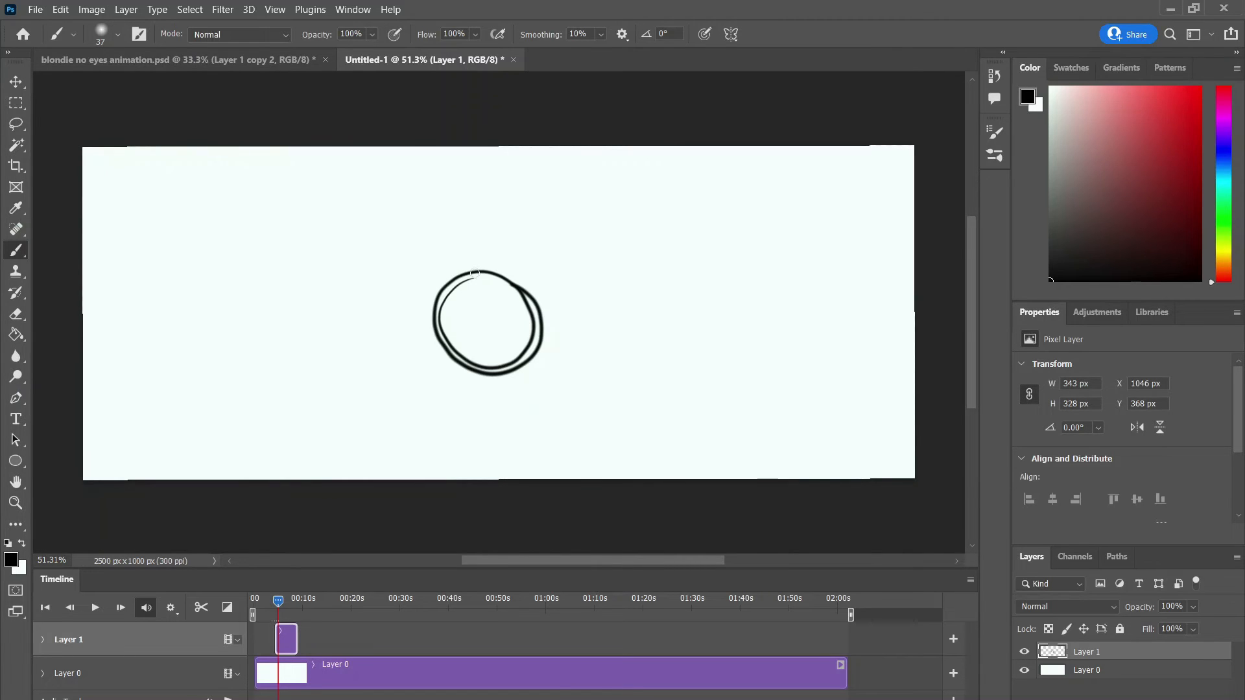
- On a new layer above Layer 1, draw a black multi-outlined ellipse about 335 x 233 px, with its clip starting just after Layer 1's clip
key("ctrl+shift+alt+n")
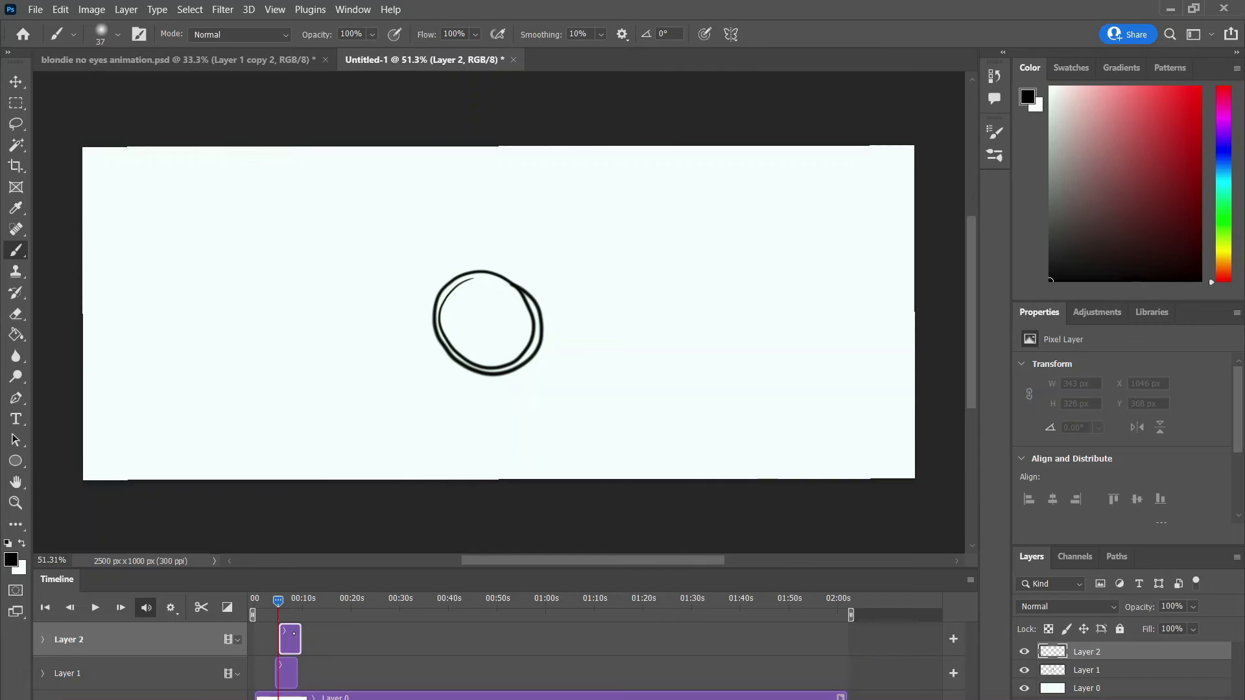
left_click_drag(292, 642, 312, 642)
left_click_drag(278, 601, 307, 636)
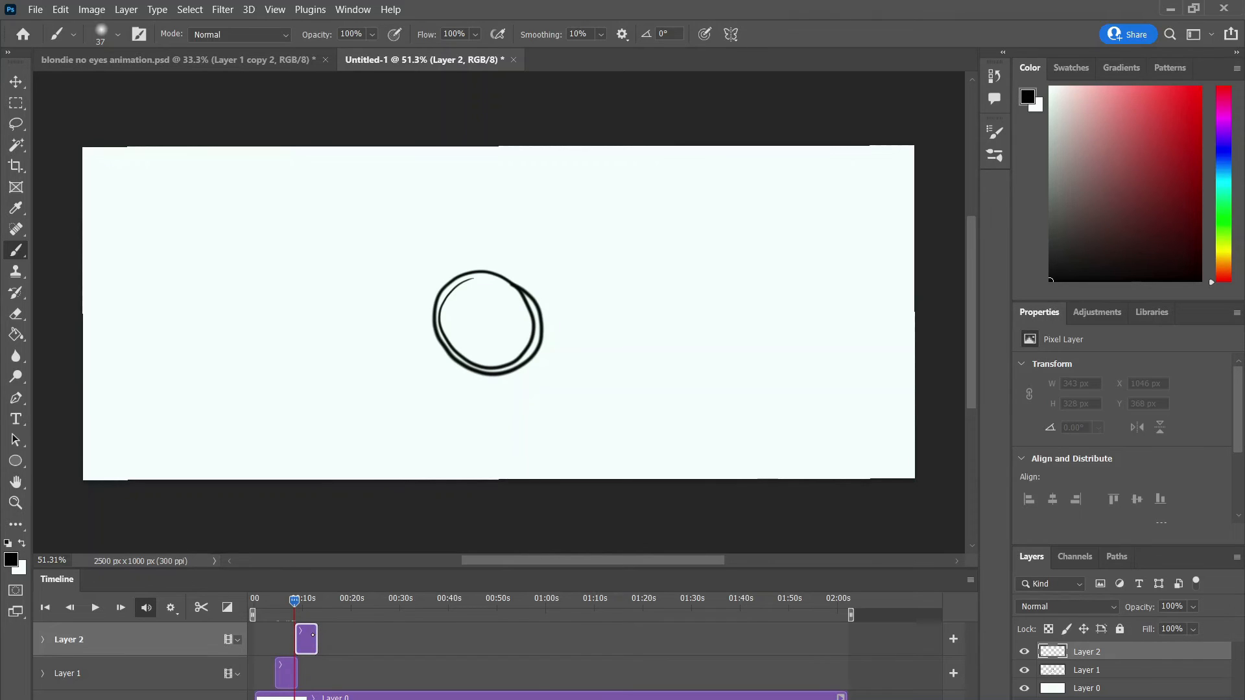
mouse_move(516, 315)
left_mouse_down()
mouse_move(535, 355)
mouse_move(457, 362)
mouse_move(467, 309)
mouse_move(536, 337)
mouse_move(433, 341)
left_mouse_up()
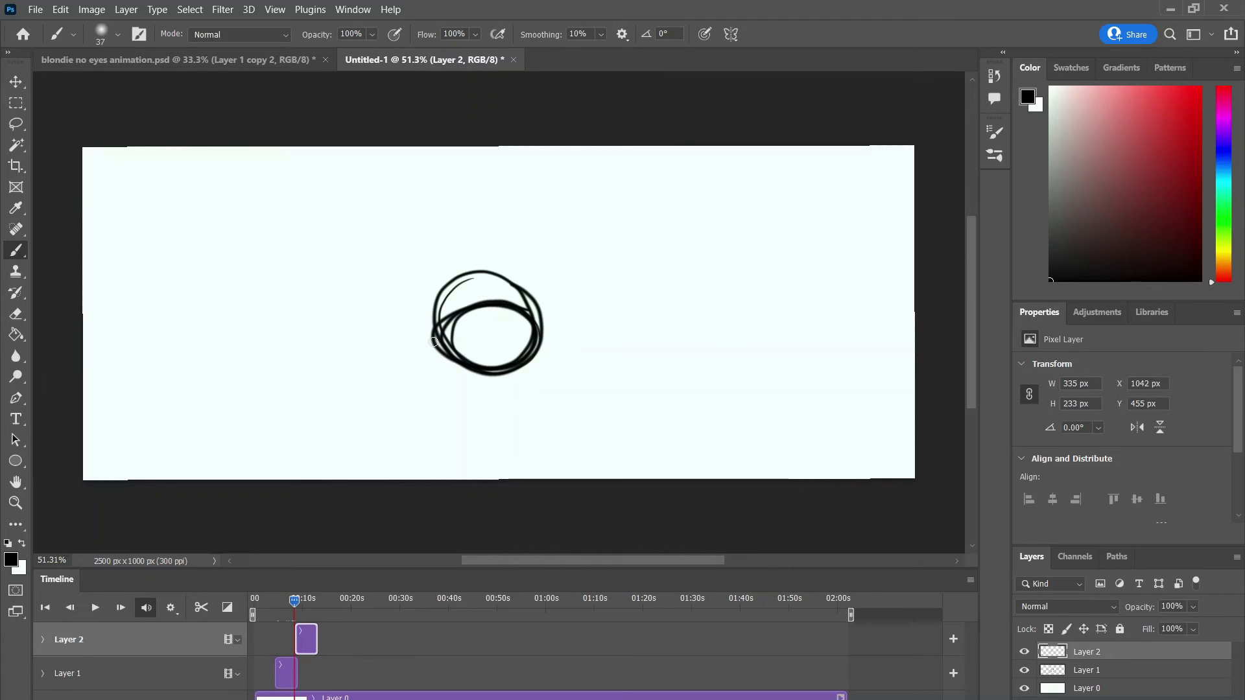
mouse_move(309, 637)
left_mouse_down()
mouse_move(308, 608)
mouse_move(289, 614)
mouse_move(308, 613)
mouse_move(289, 616)
mouse_move(293, 630)
mouse_move(317, 631)
left_mouse_up()
- Add a layer above Layer 2 and draw a flatter black ellipse about 351 x 160 px over the lower part of the previous shape
key("ctrl+shift+alt+n")
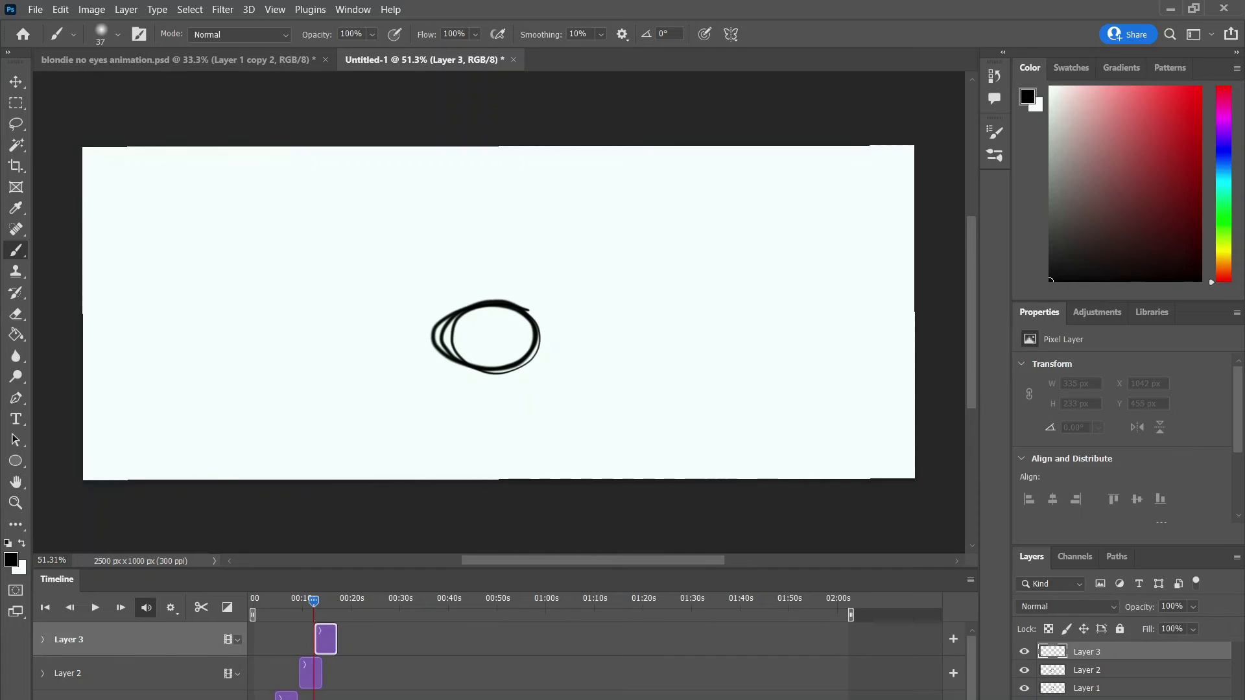
left_click_drag(315, 601, 320, 603)
mouse_move(447, 336)
left_mouse_down()
mouse_move(497, 327)
mouse_move(523, 353)
mouse_move(439, 350)
mouse_move(468, 331)
mouse_move(543, 339)
mouse_move(463, 365)
mouse_move(468, 326)
mouse_move(535, 345)
mouse_move(463, 364)
mouse_move(472, 328)
mouse_move(484, 367)
left_mouse_up()
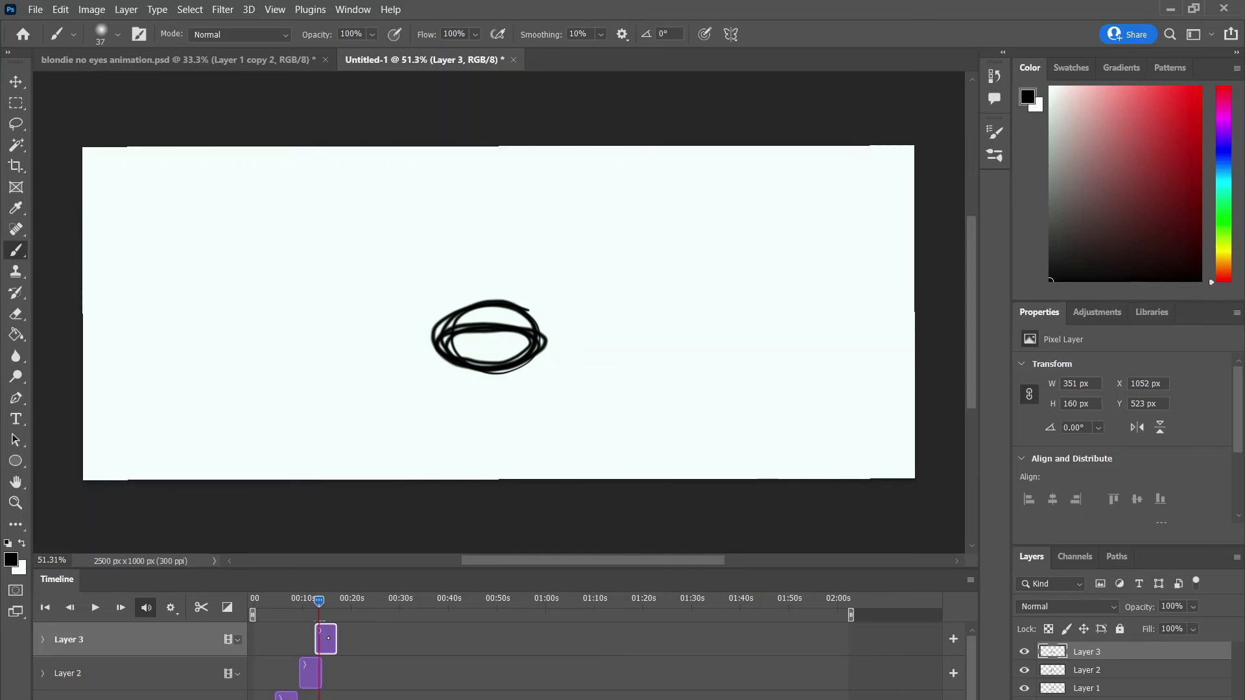
- Shift the Layer 3 clip to start just after the Layer 2 clip and scrub back through the timeline
left_click_drag(326, 600, 316, 601)
left_click_drag(335, 645, 342, 644)
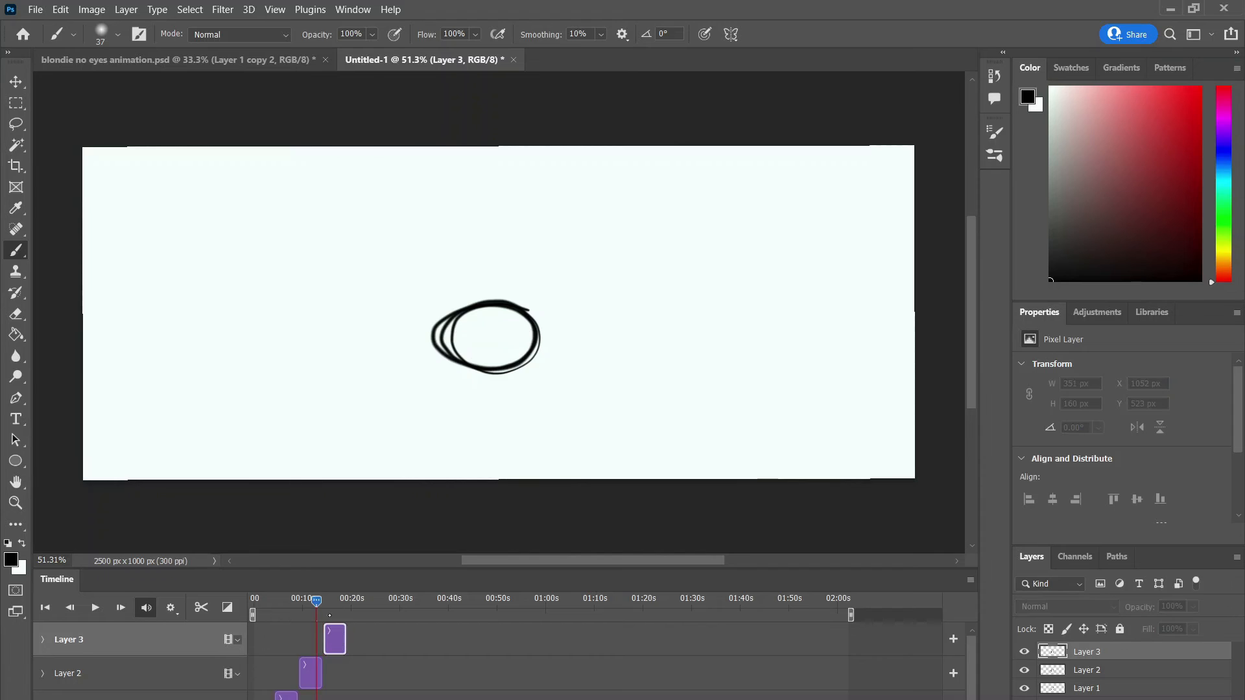
mouse_move(316, 601)
left_mouse_down()
mouse_move(269, 601)
mouse_move(337, 601)
mouse_move(293, 601)
mouse_move(328, 632)
mouse_move(287, 632)
mouse_move(342, 639)
mouse_move(289, 643)
mouse_move(331, 646)
mouse_move(302, 668)
mouse_move(330, 670)
mouse_move(292, 671)
left_mouse_up()
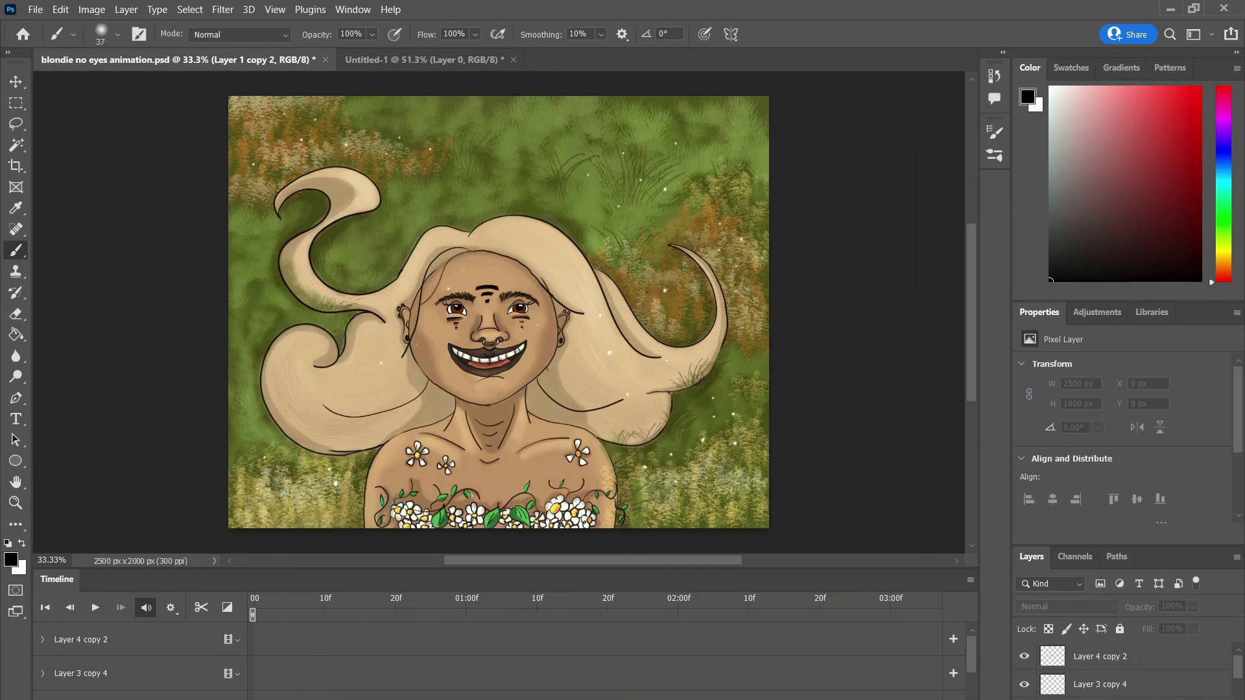